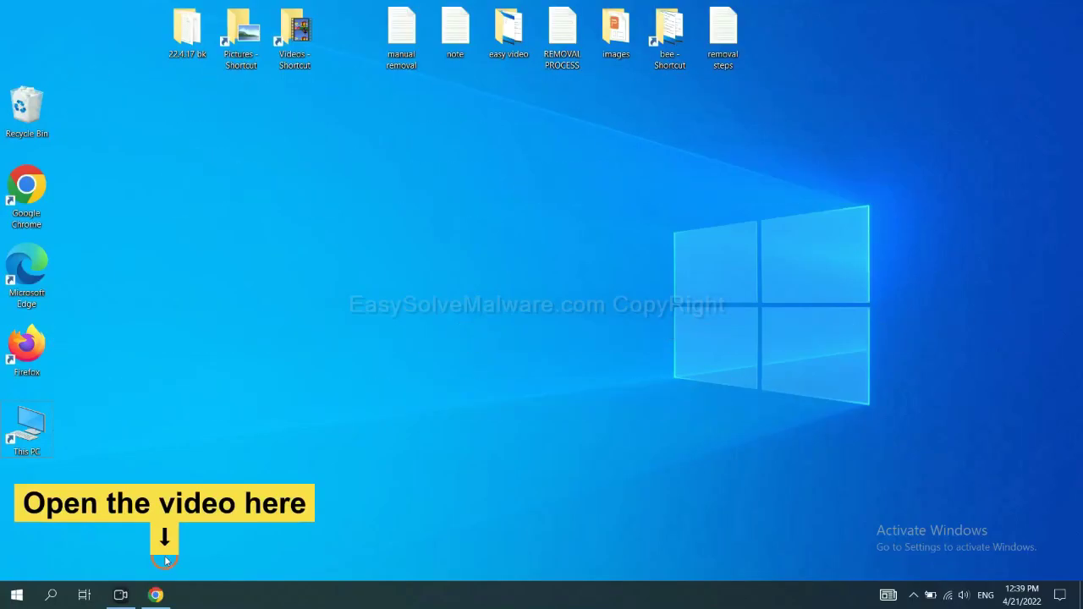
Switch to Chrome, open the easysolvemalware.com malware removal guide and download SpyHunter for Windows
left_click(164, 594)
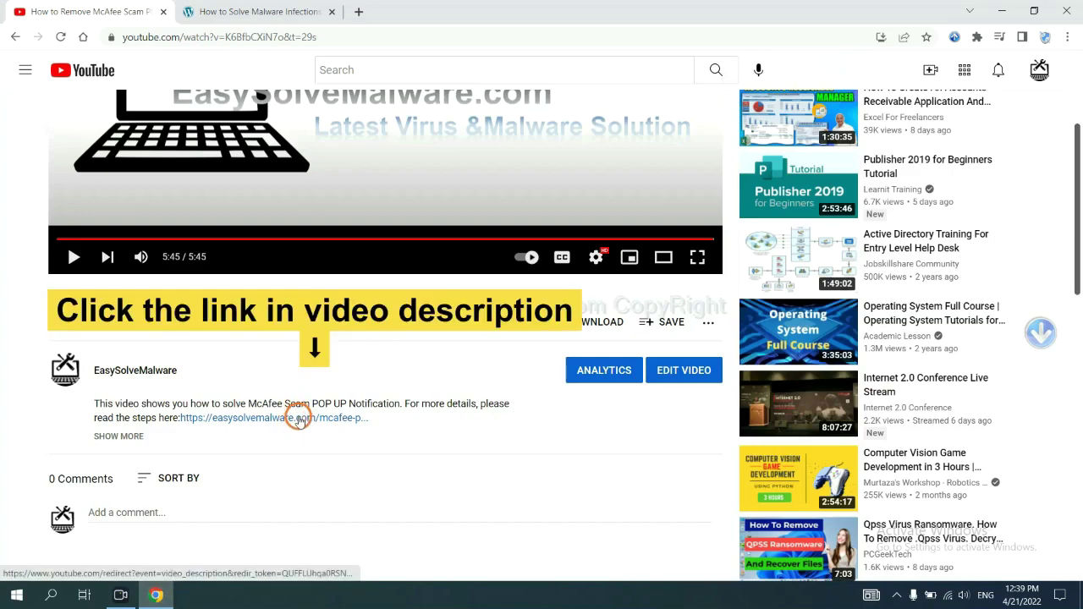
left_click(275, 10)
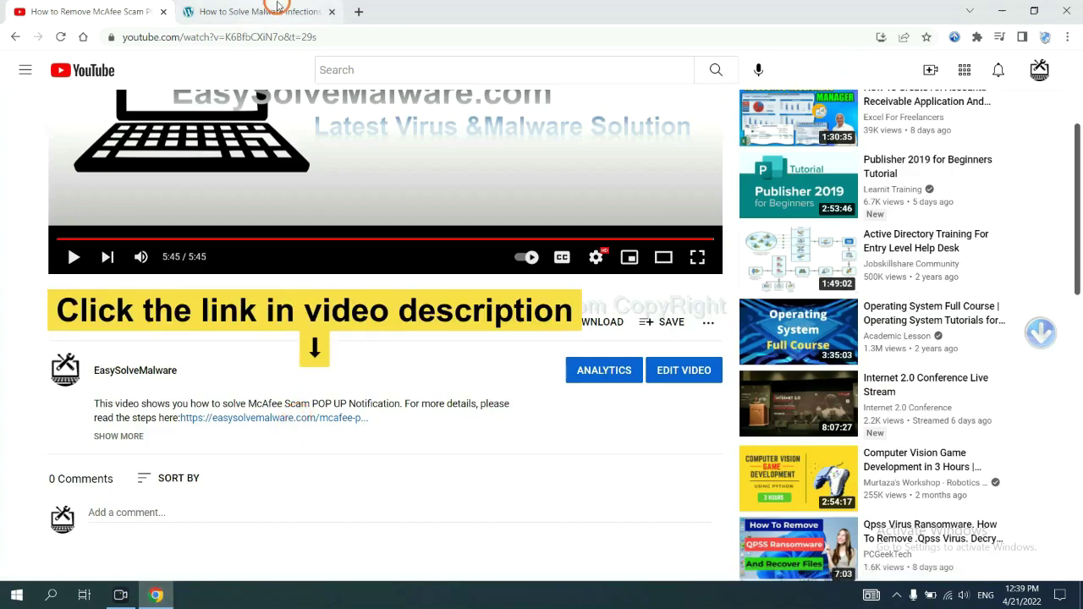
scroll(1076, 290, "down", 3)
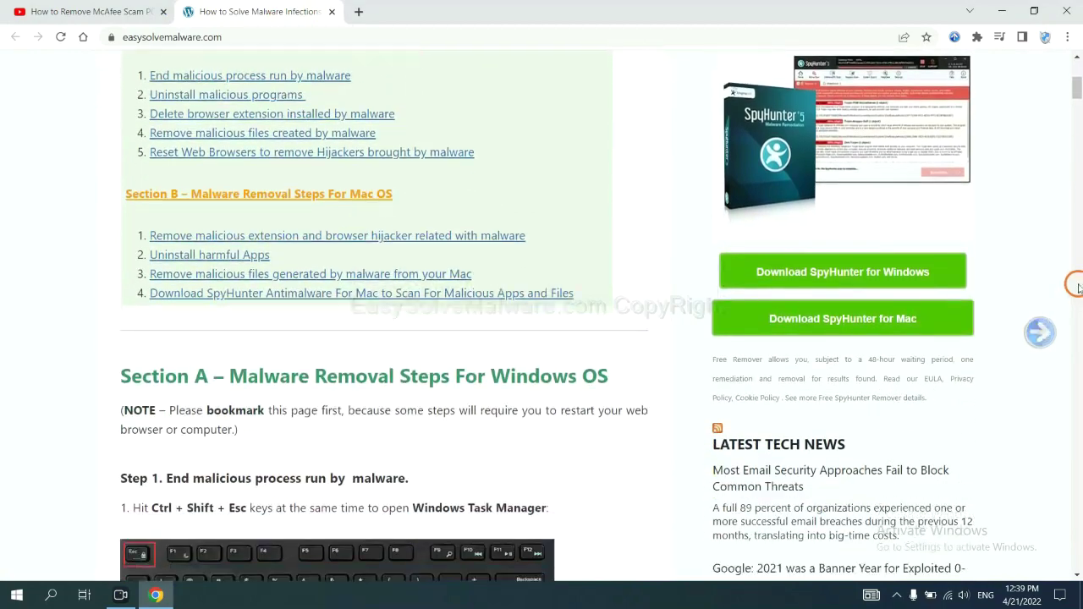
left_click(920, 271)
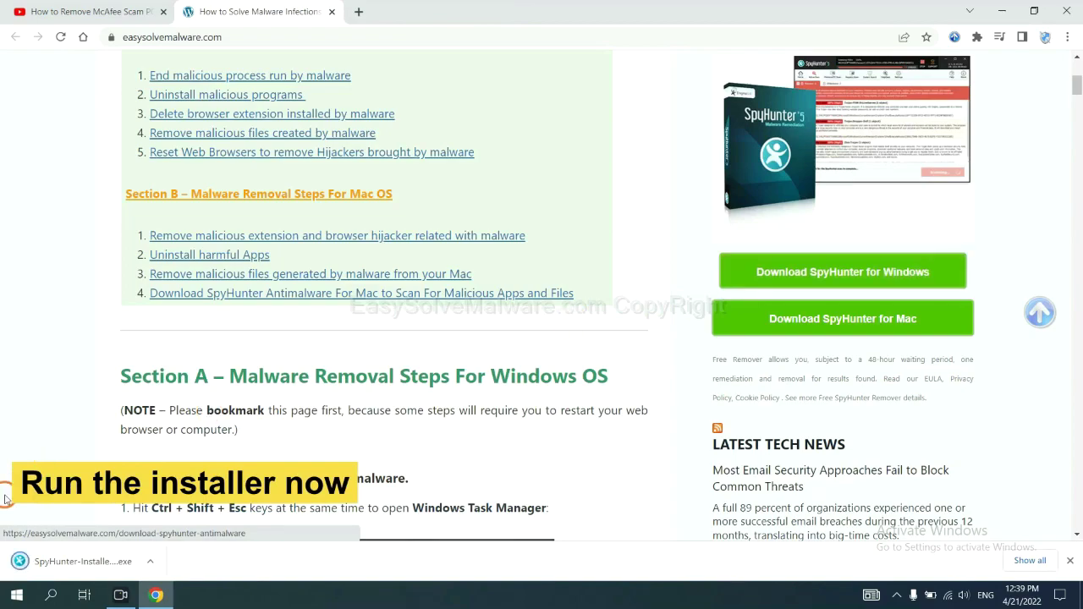
Run the downloaded SpyHunter 5 installer in English, accept the EULA and Privacy Policy, and complete the installation
left_click(68, 564)
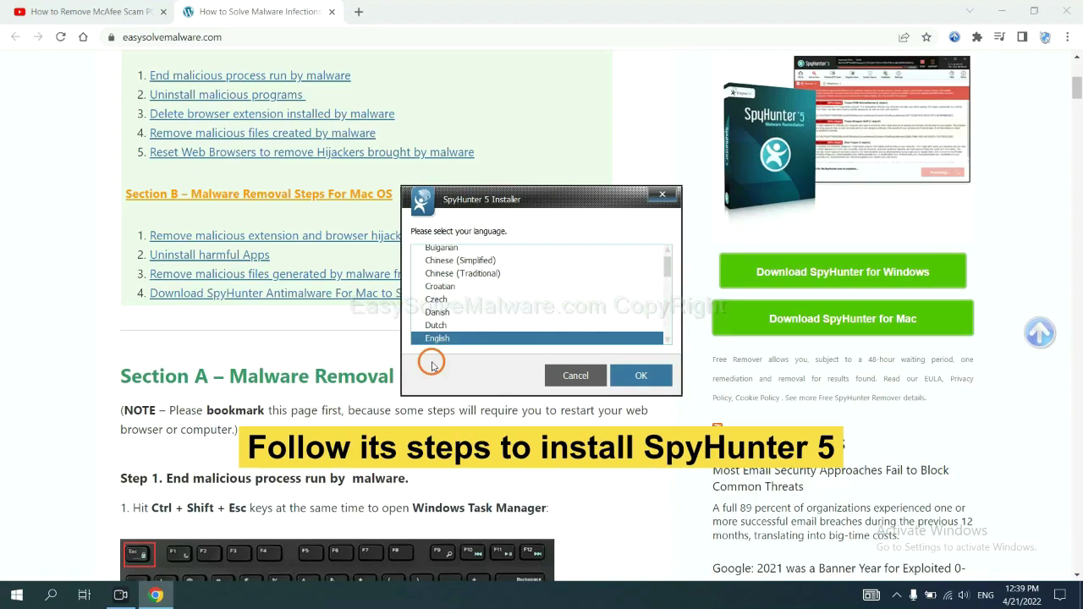
left_click(627, 375)
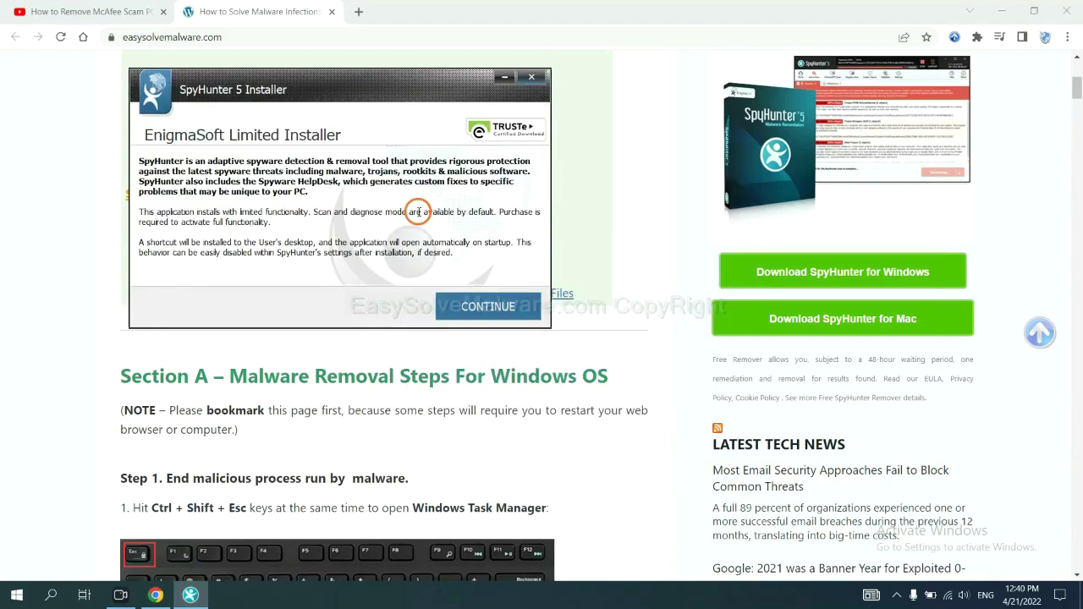
left_click(460, 308)
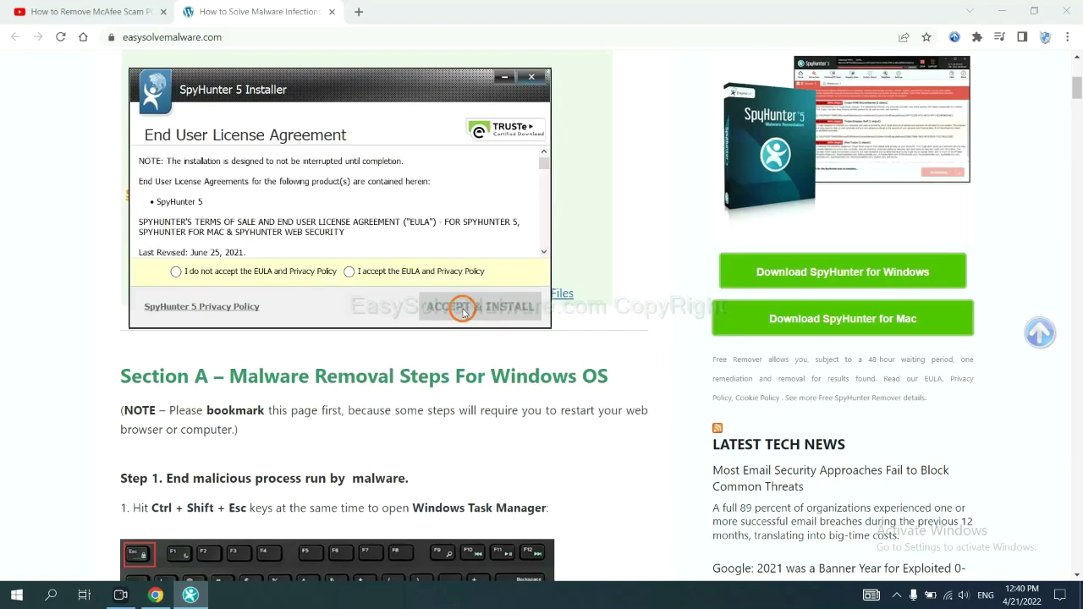
left_click(349, 271)
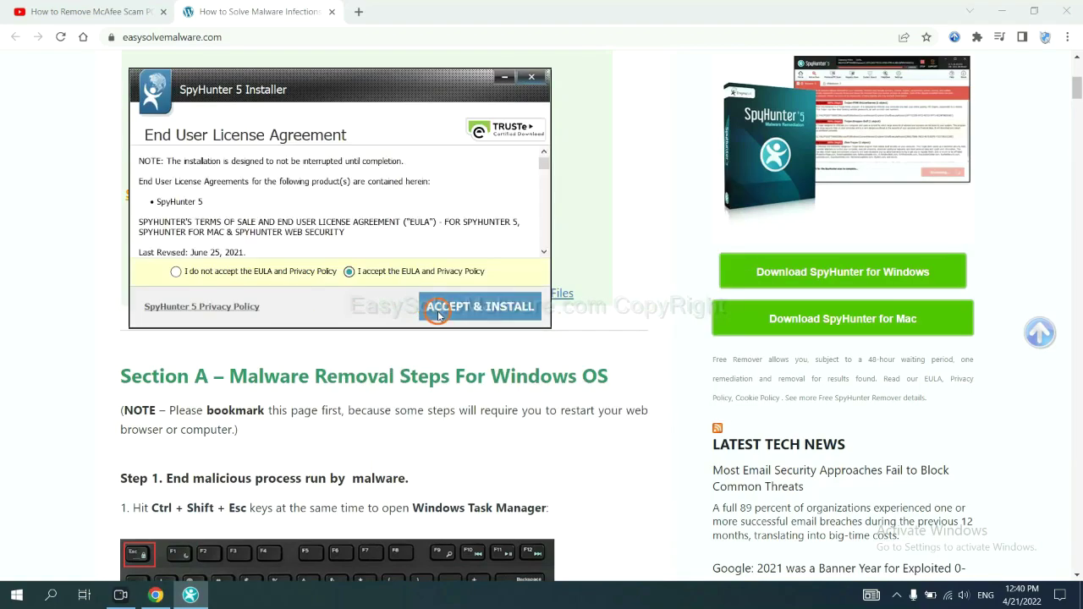
left_click(438, 313)
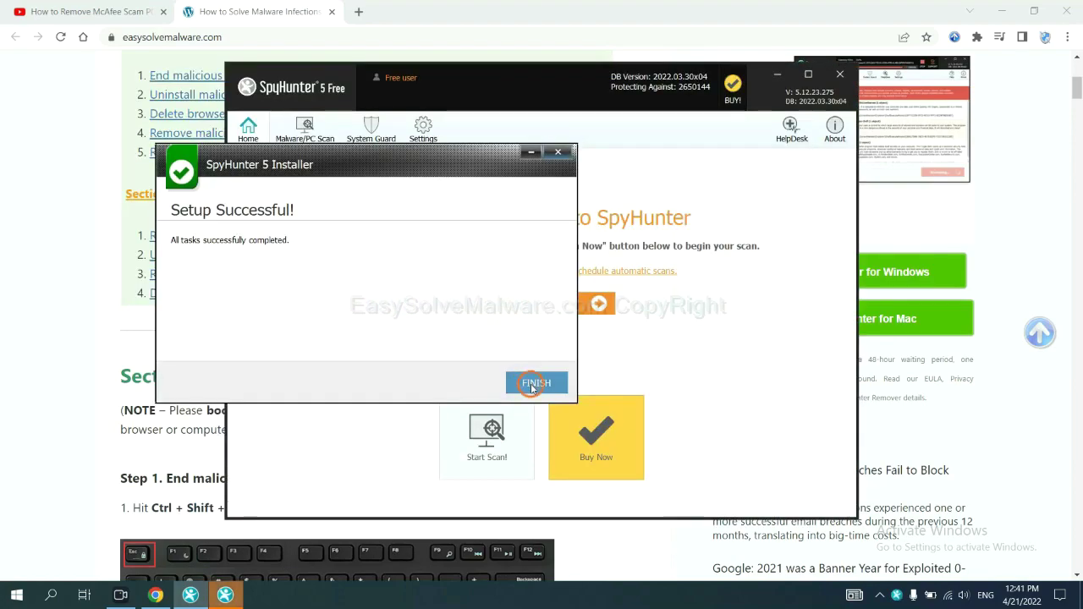
left_click(537, 381)
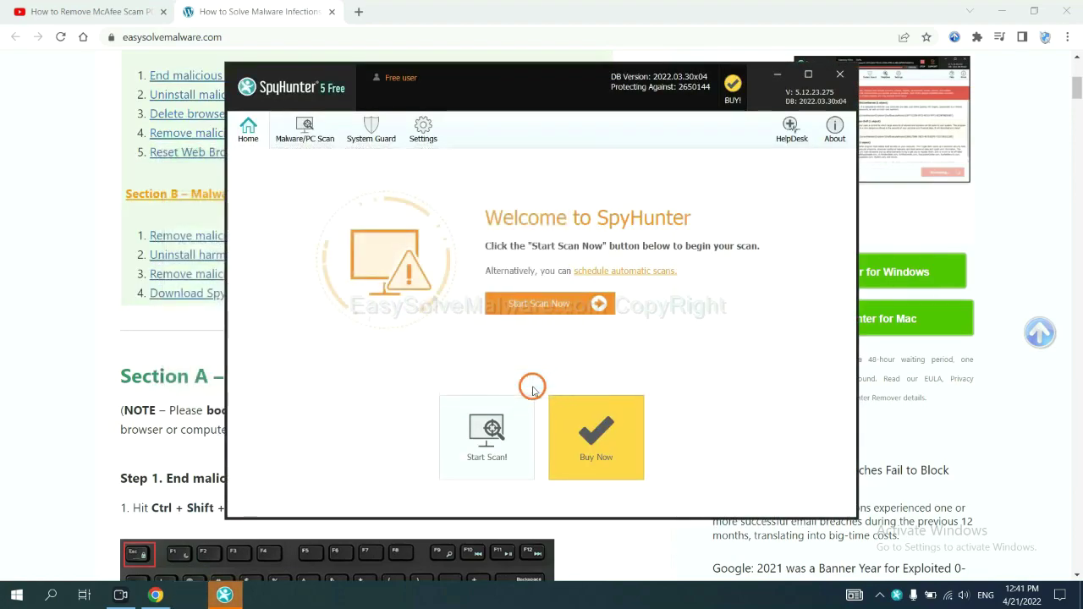
Start a SpyHunter scan and continue past the unknown objects list with remove360.bat set to Disable
left_click(534, 306)
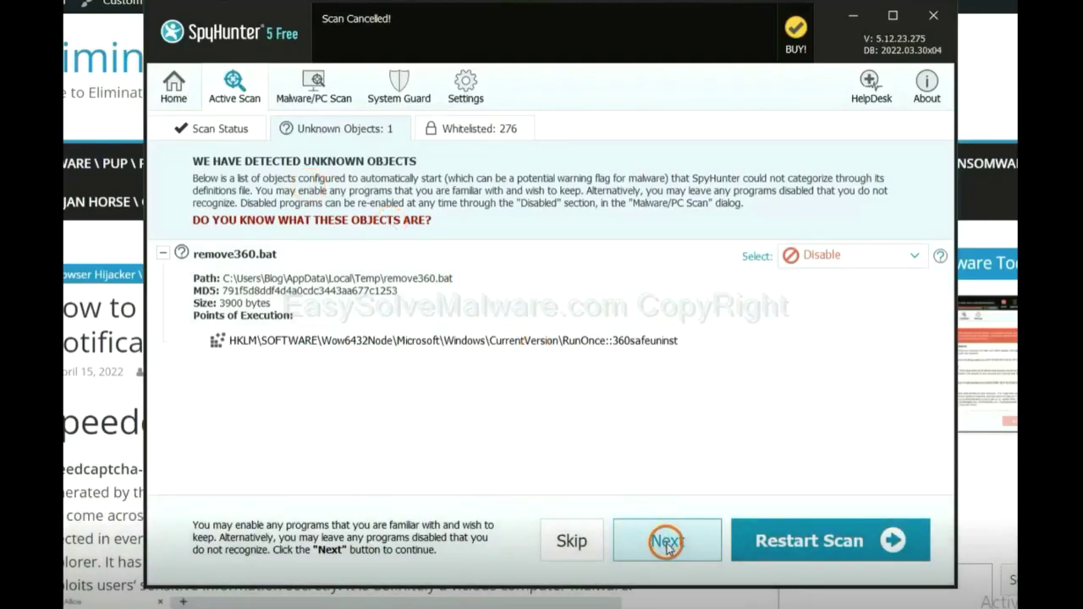
left_click(665, 542)
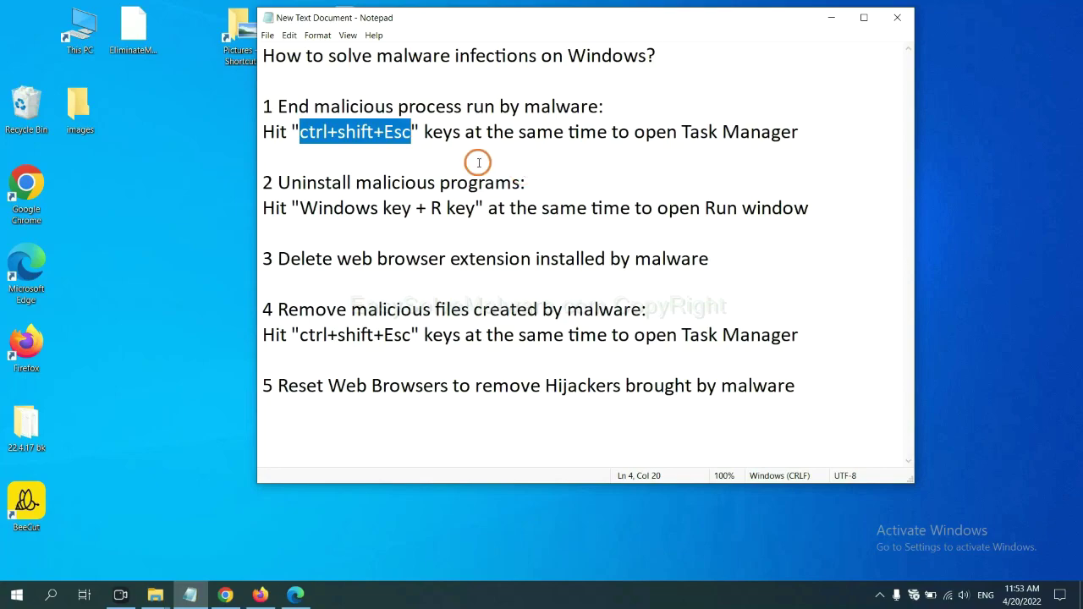
Highlight "ctrl+shift+Esc" in the first note and inspect the Usermode Font Driver Host process in Task Manager
left_click(384, 136)
left_click_drag(411, 135, 300, 135)
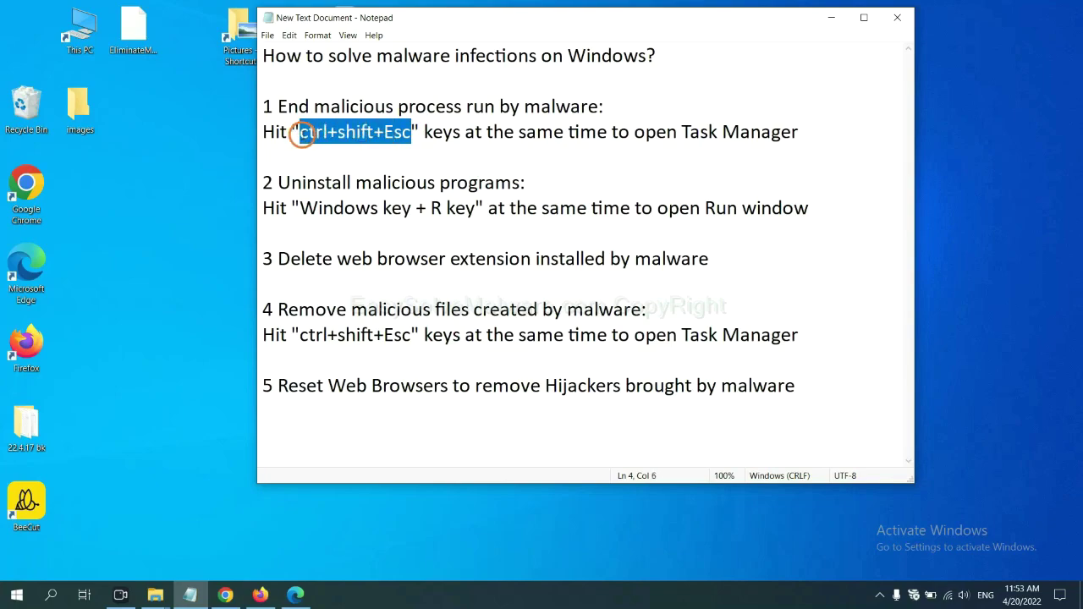
key("ctrl+shift+Escape")
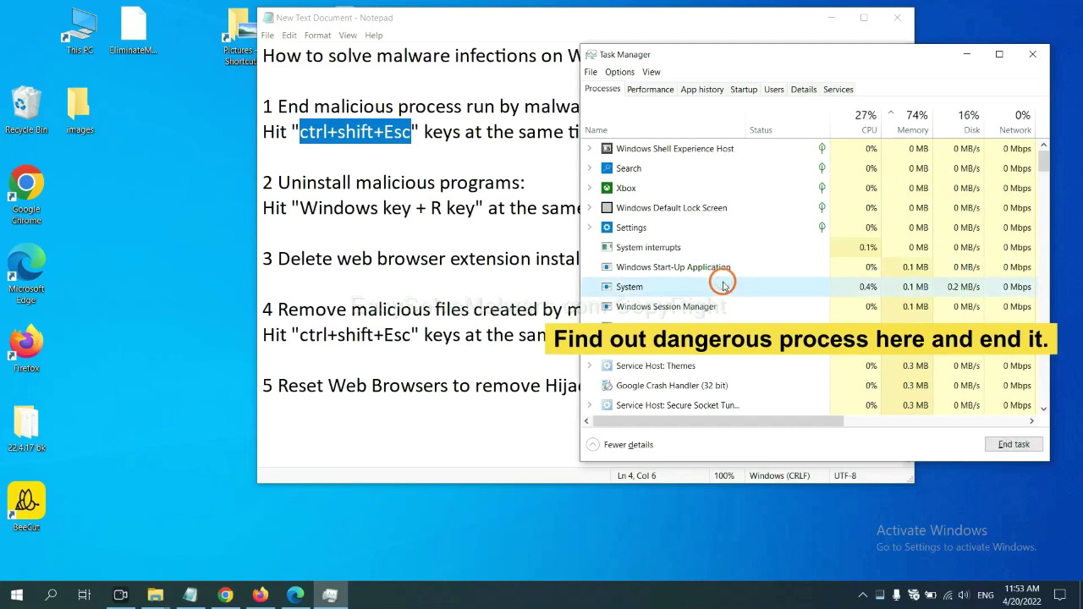
left_click(719, 326)
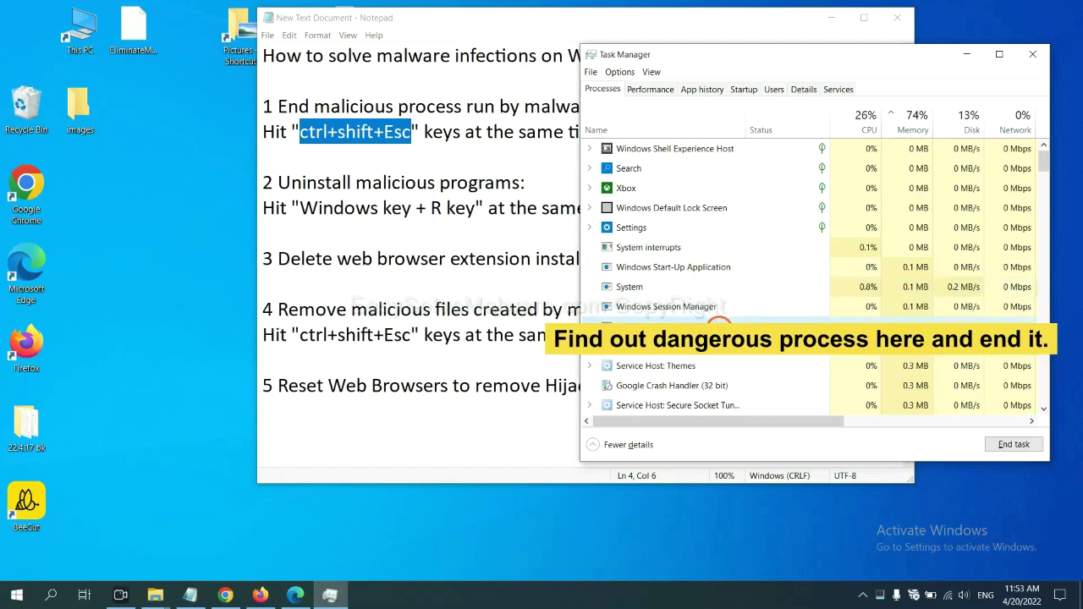
left_click(1024, 446)
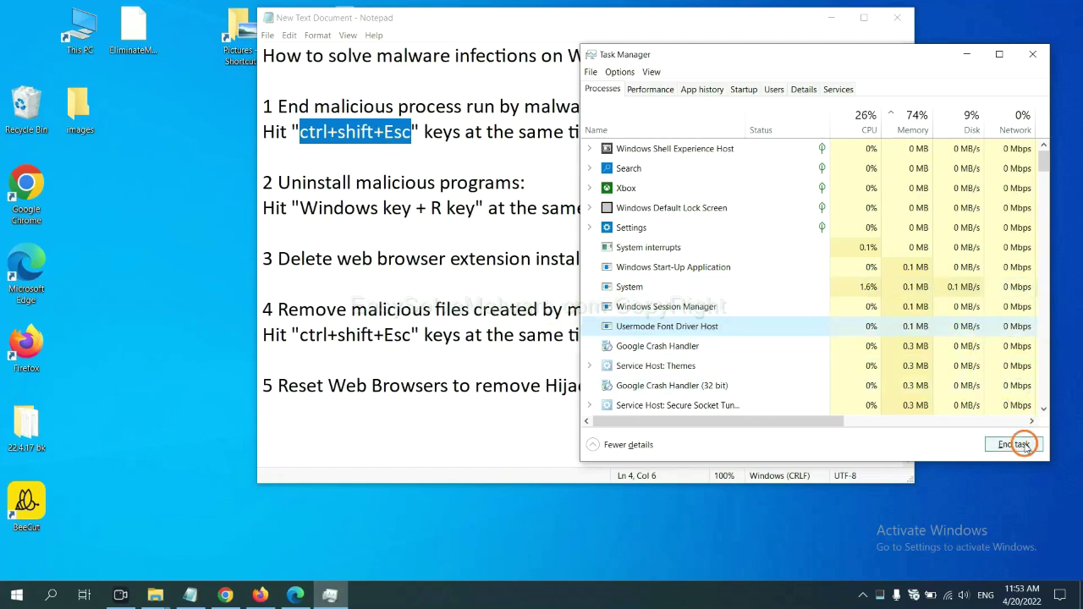
left_click(1028, 56)
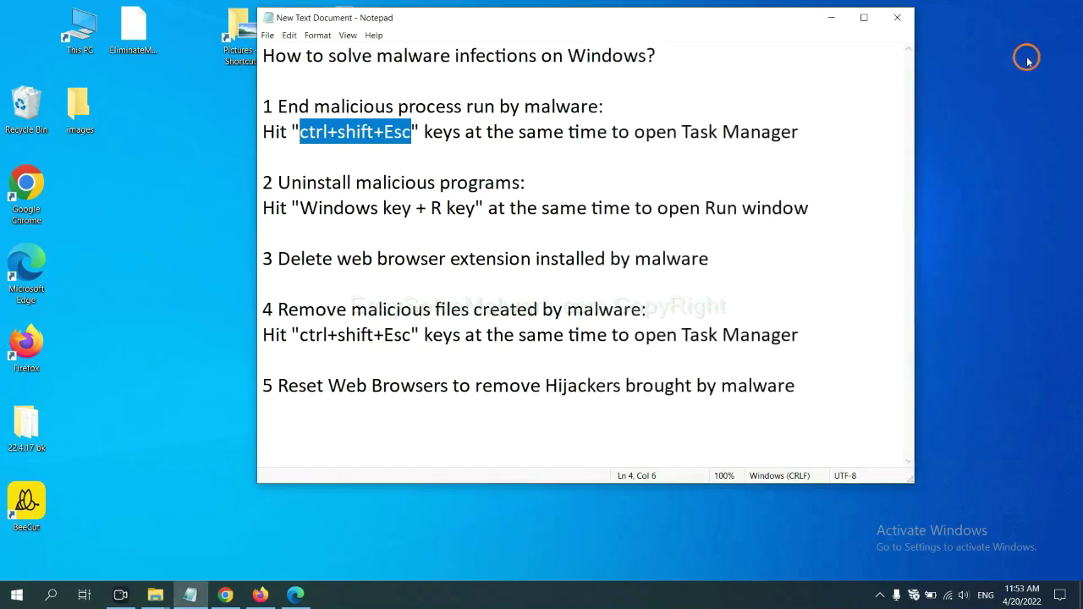
Highlight "Windows key + R key" in the note about uninstalling malicious programs
left_click(495, 207)
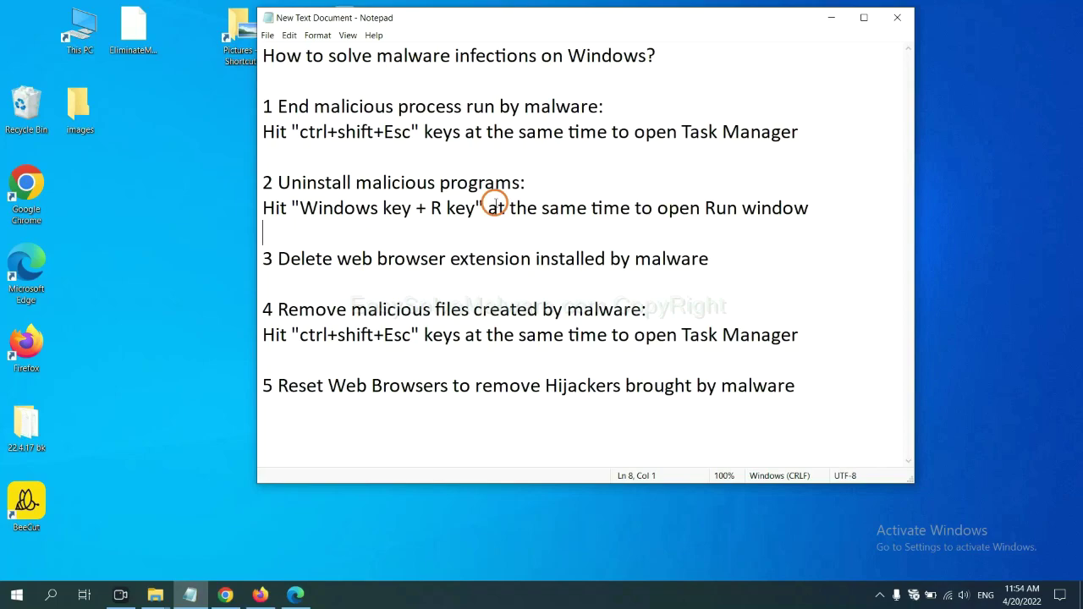
left_click(304, 210)
left_click_drag(304, 209, 471, 218)
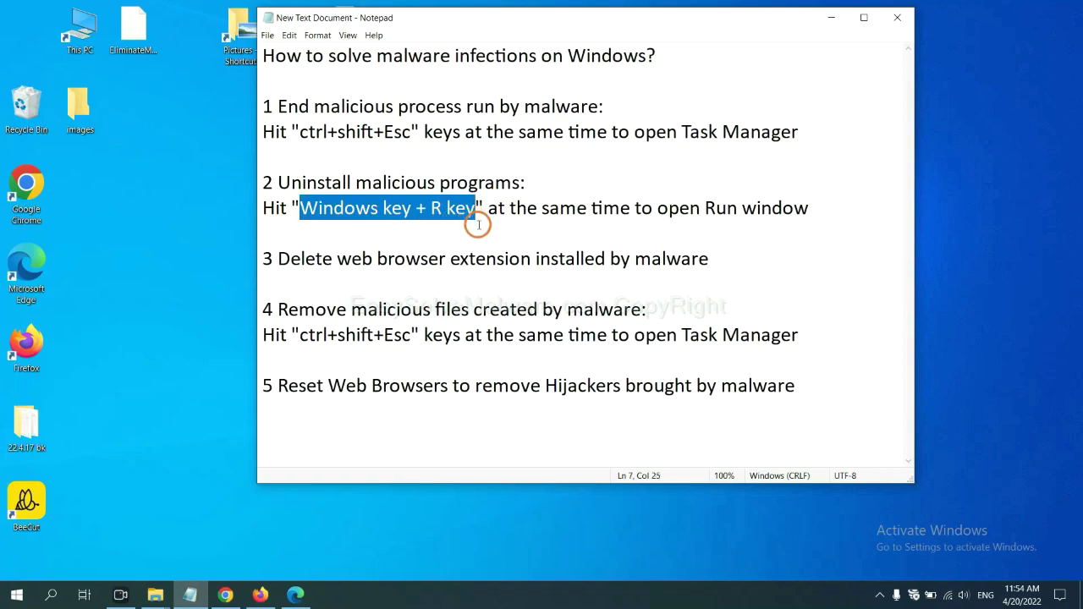
Open the Control Panel from the Run window with the command "control panel"
key("super+r")
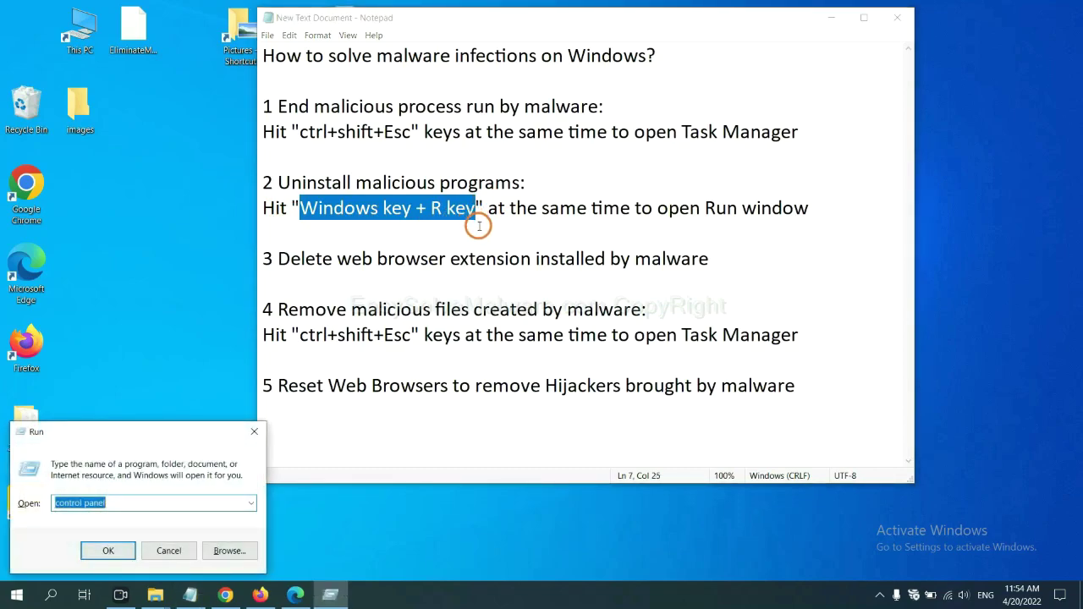
left_click_drag(121, 439, 827, 187)
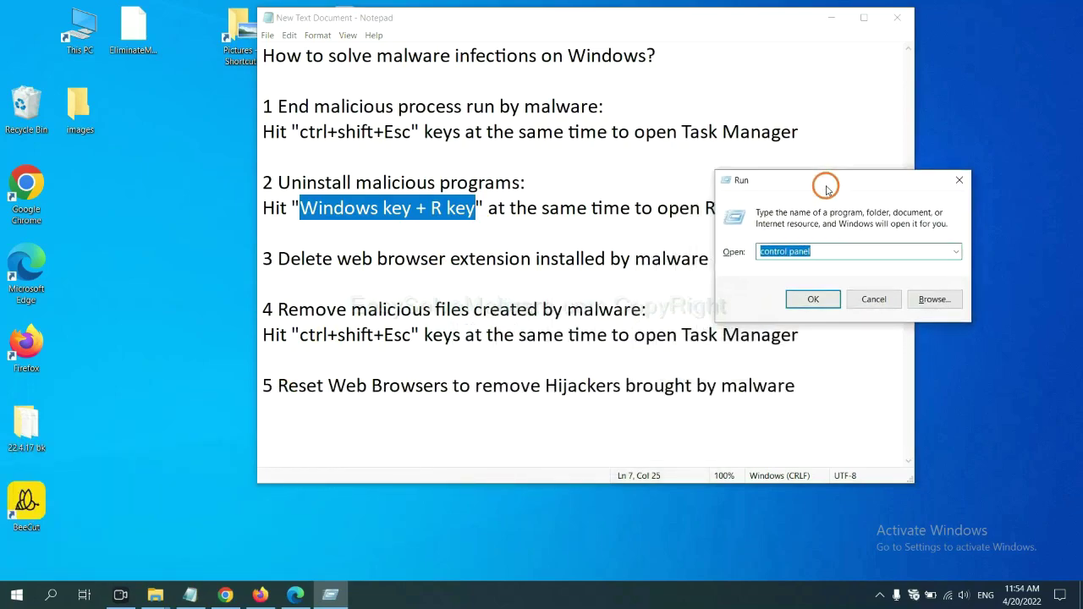
left_click(836, 251)
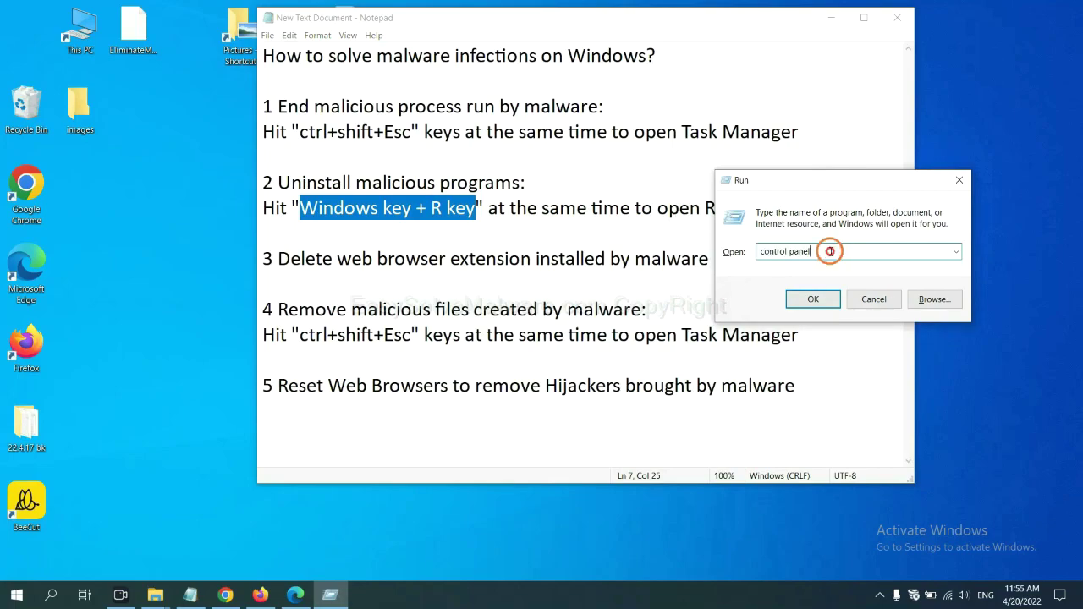
left_click_drag(828, 251, 749, 251)
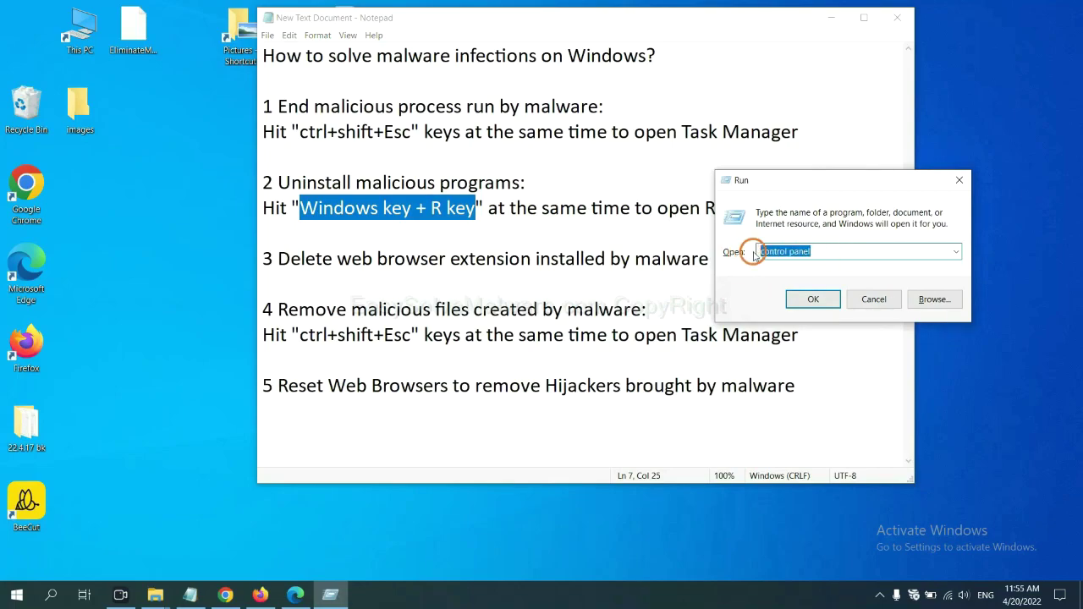
left_click(808, 301)
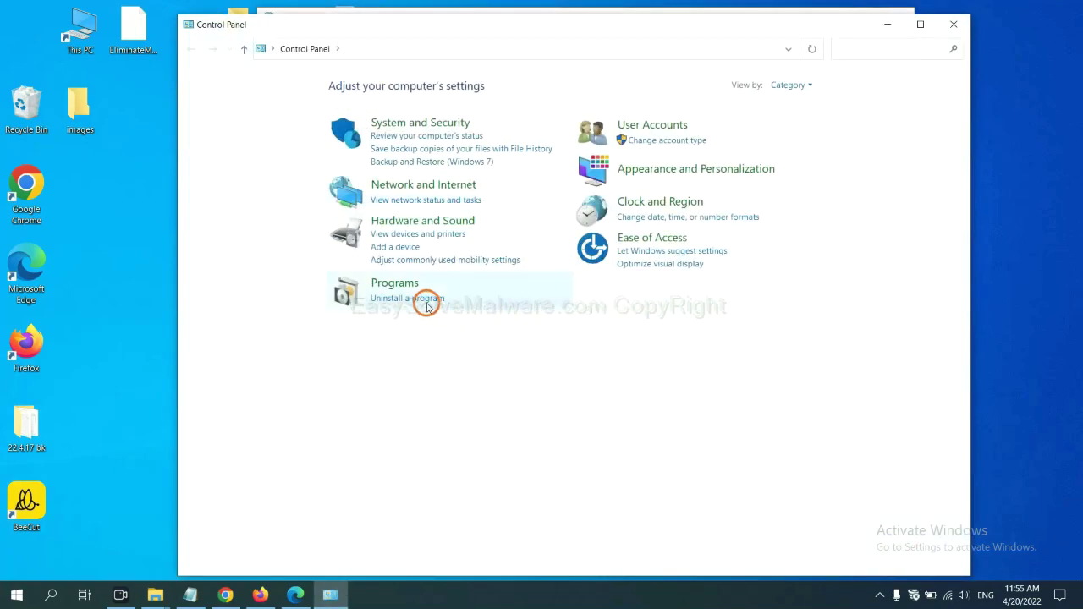
Open the list of installed programs and select Xiph.Org Open Codecs 0.85.17777 to examine its uninstall option
left_click(427, 303)
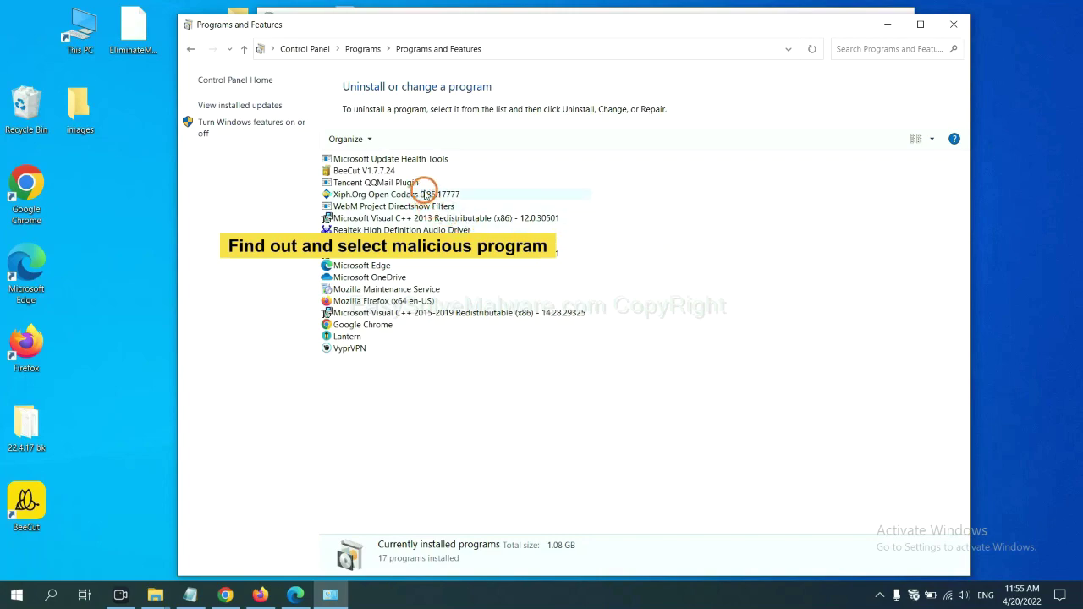
left_click(426, 194)
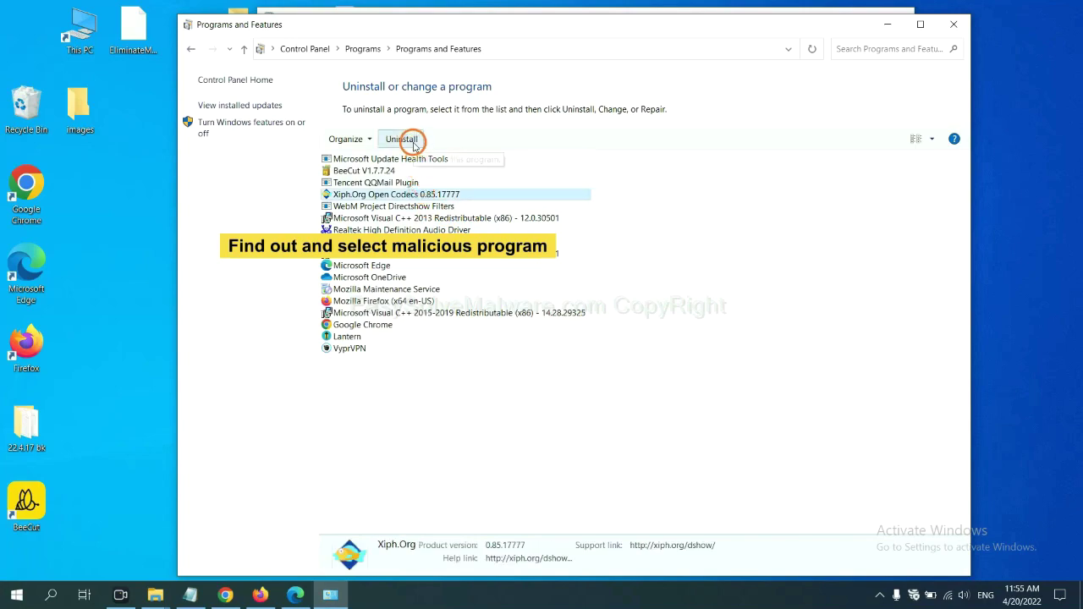
left_click(957, 26)
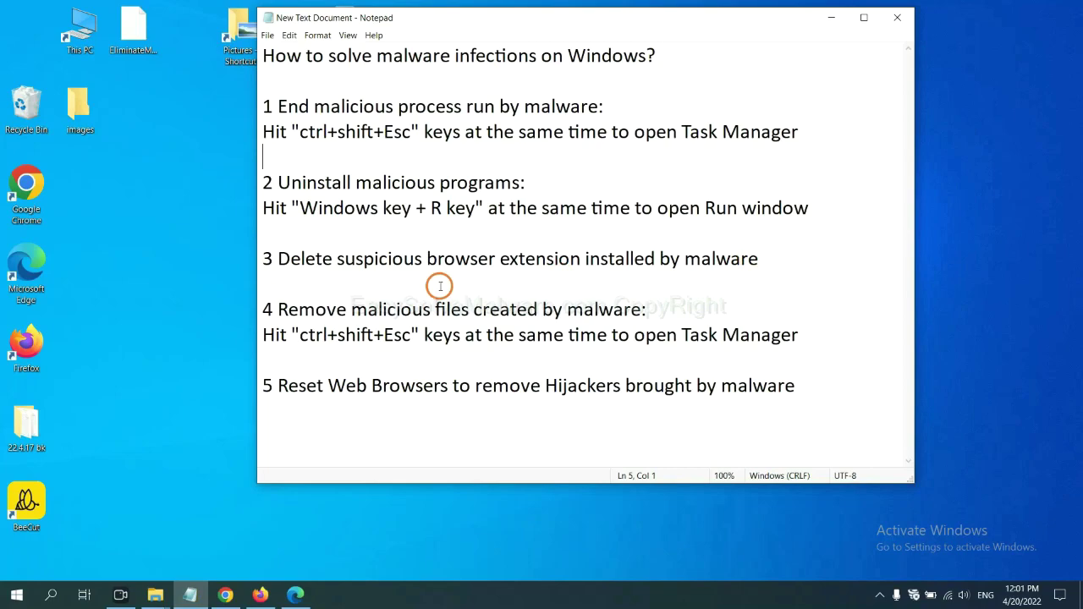
Switch to Chrome and open its Extensions page to check for suspicious extensions
left_click(225, 594)
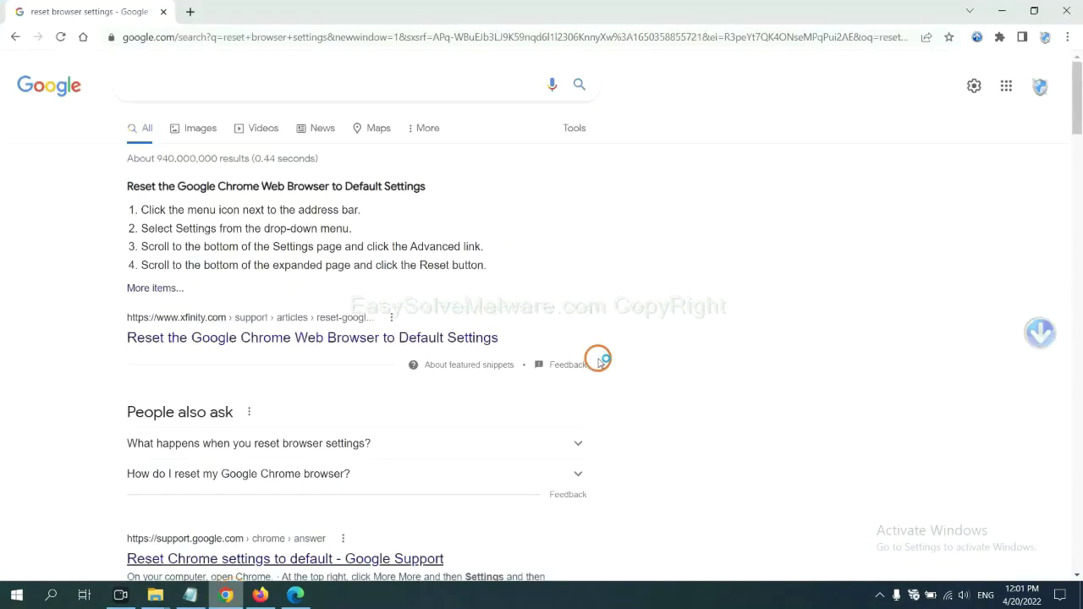
left_click(1067, 38)
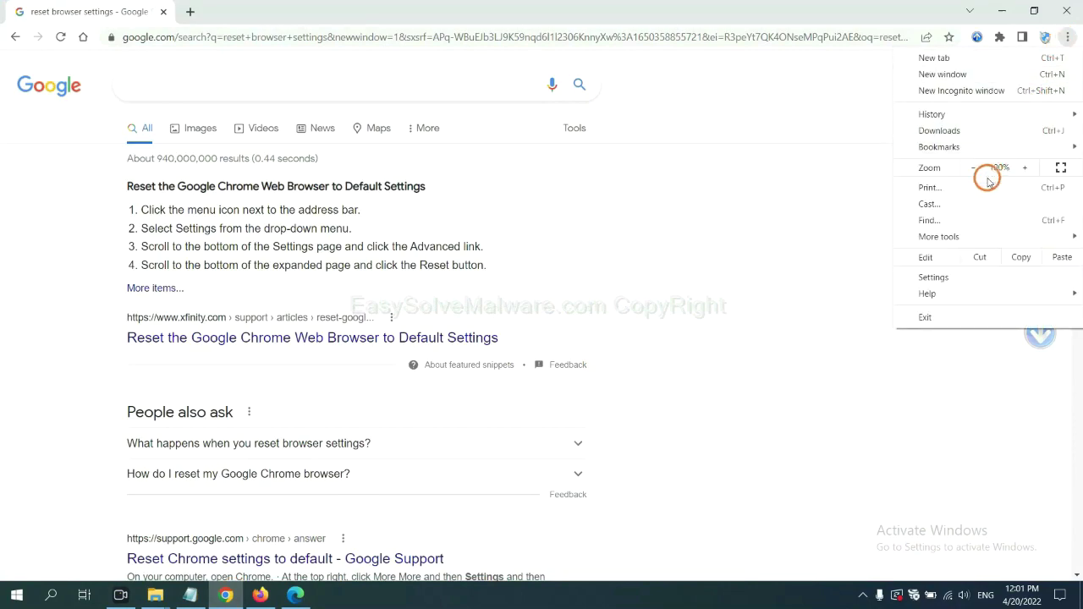
mouse_move(971, 236)
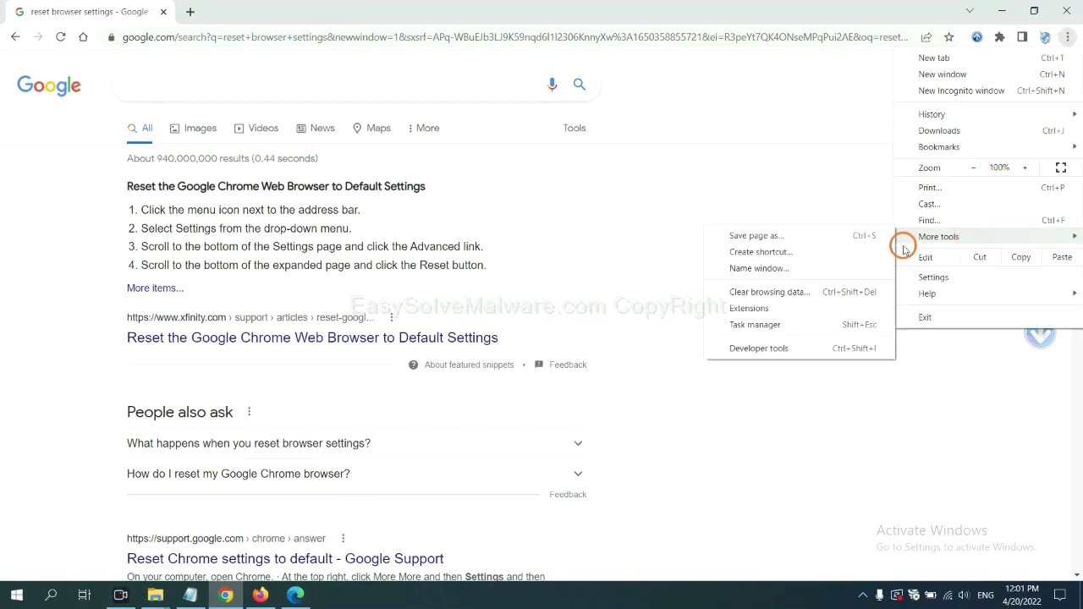
left_click(798, 308)
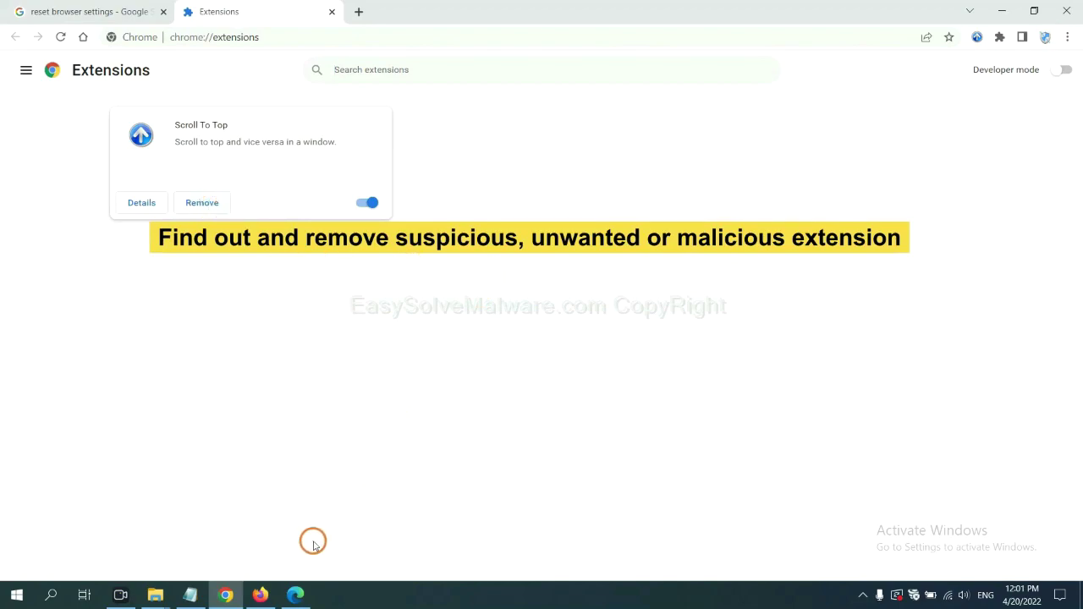
Switch to Firefox, open its extension manager and show the available actions for GIPHY for Firefox
left_click(260, 594)
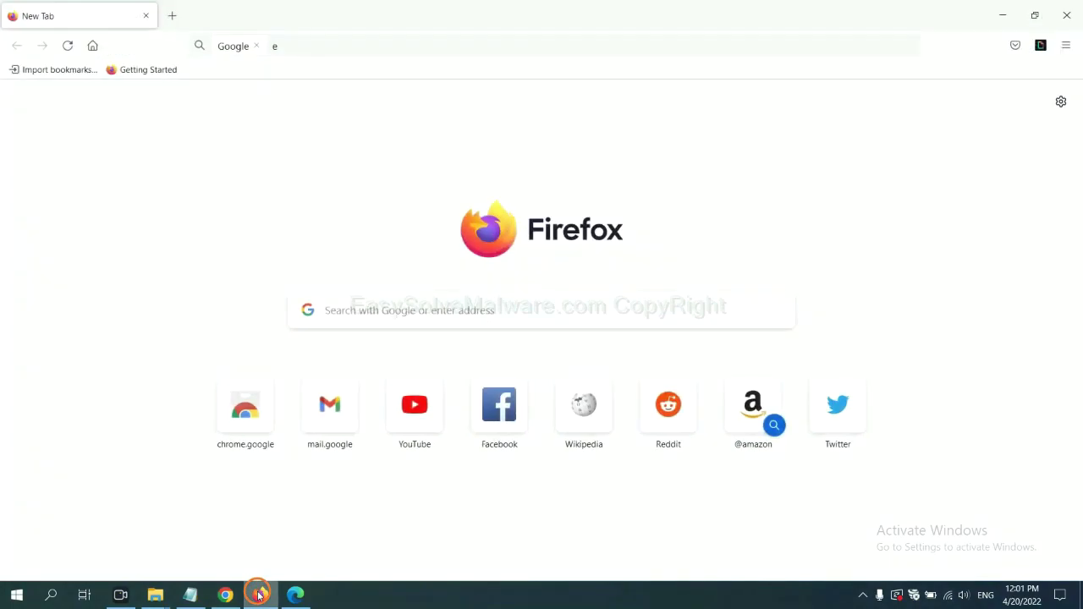
left_click(1067, 45)
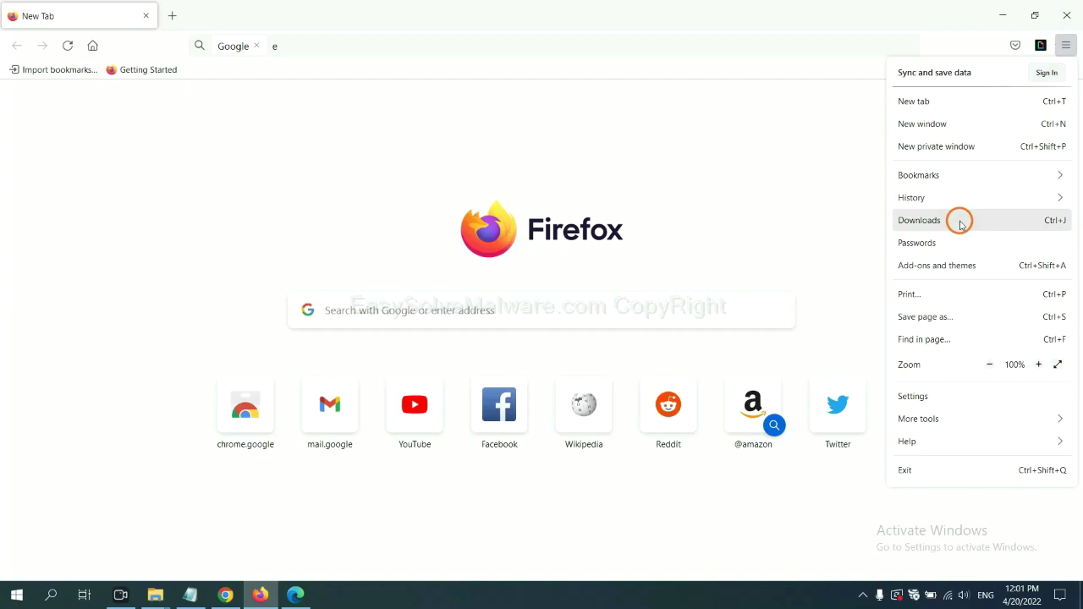
left_click(945, 270)
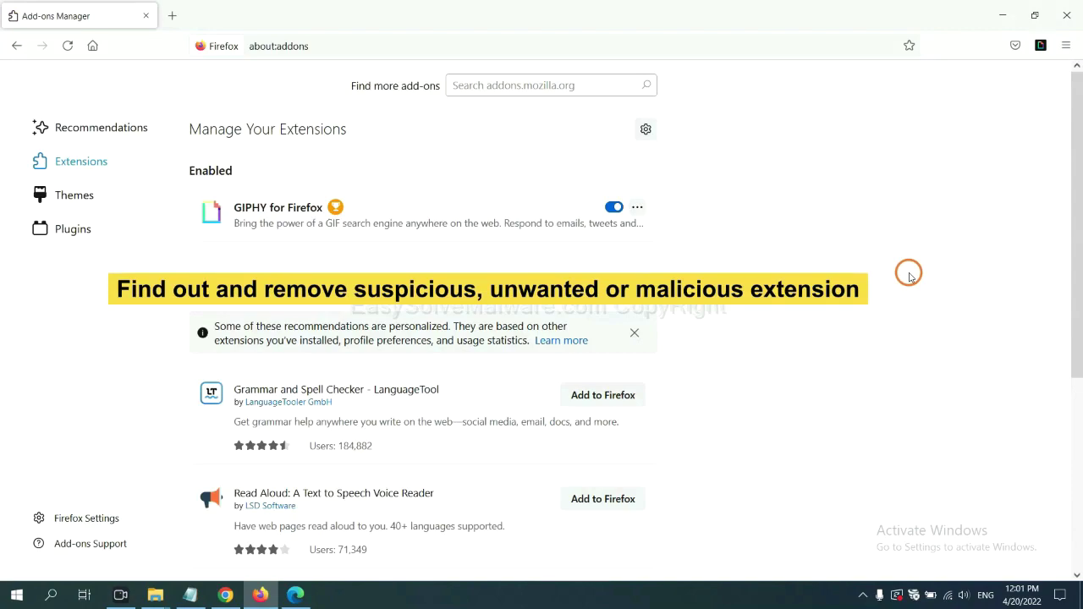
left_click(637, 209)
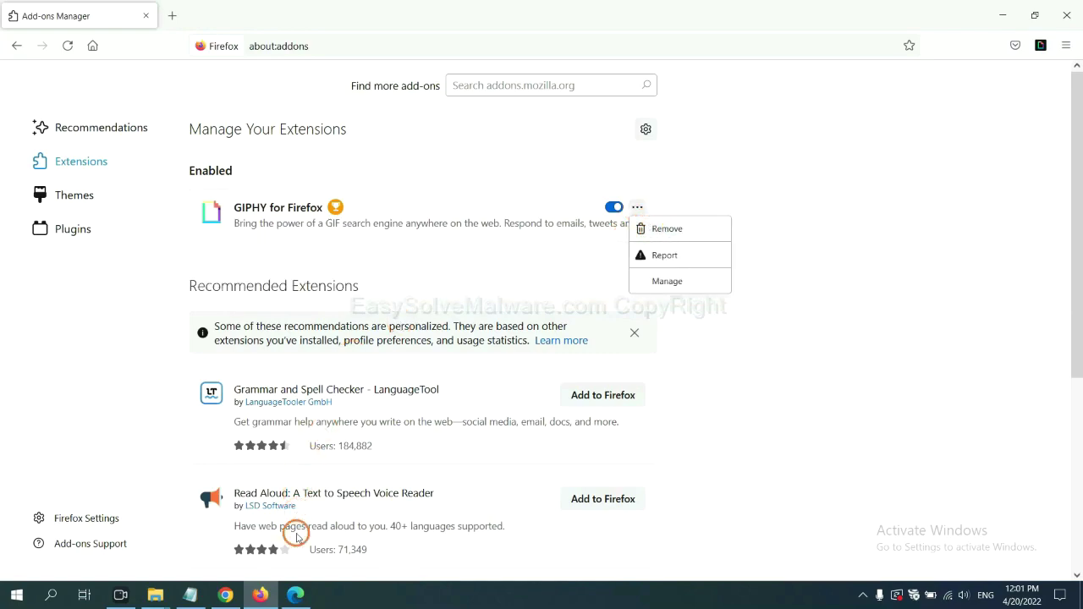
Switch to Microsoft Edge and open its extension management page
left_click(295, 597)
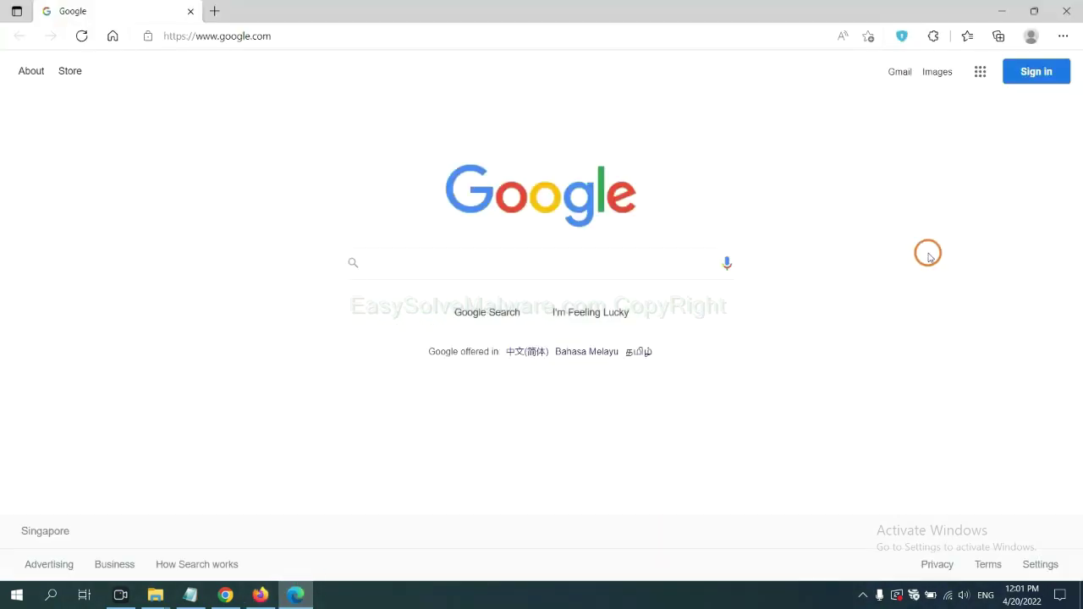
left_click(1062, 38)
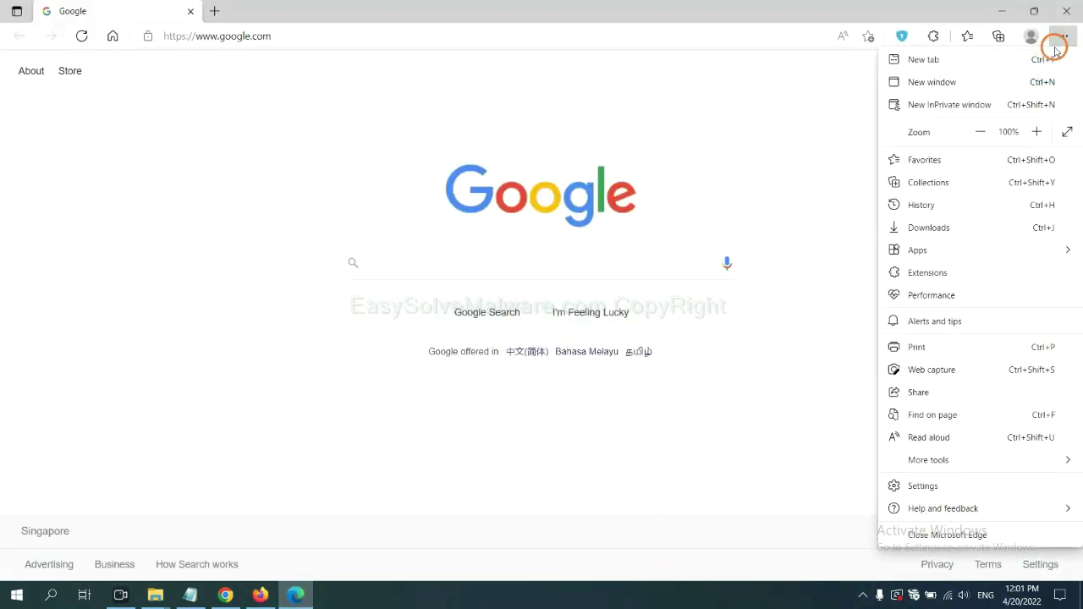
right_click(932, 274)
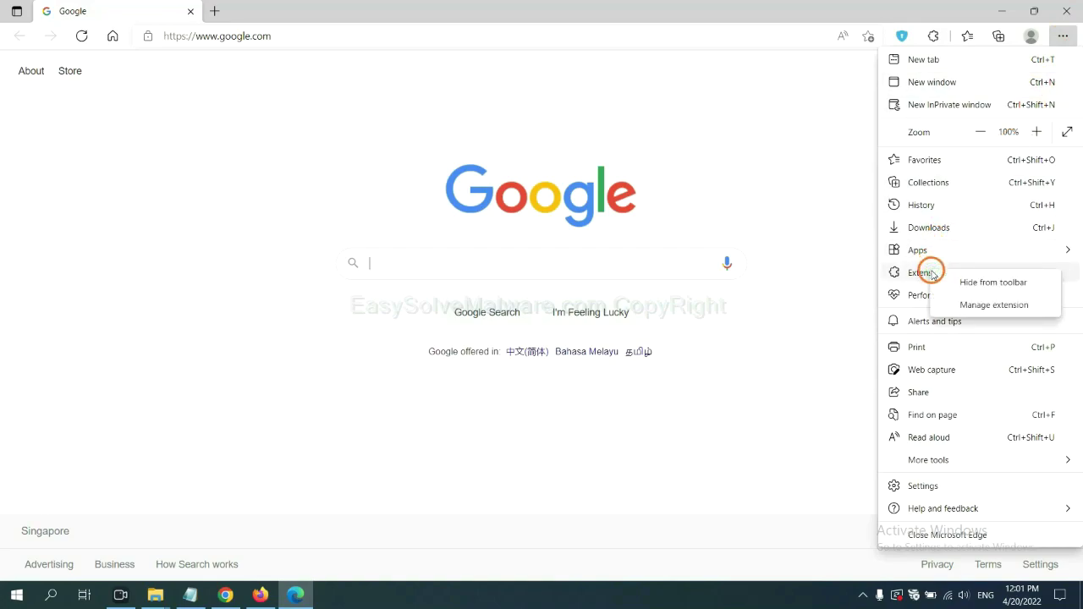
left_click(973, 307)
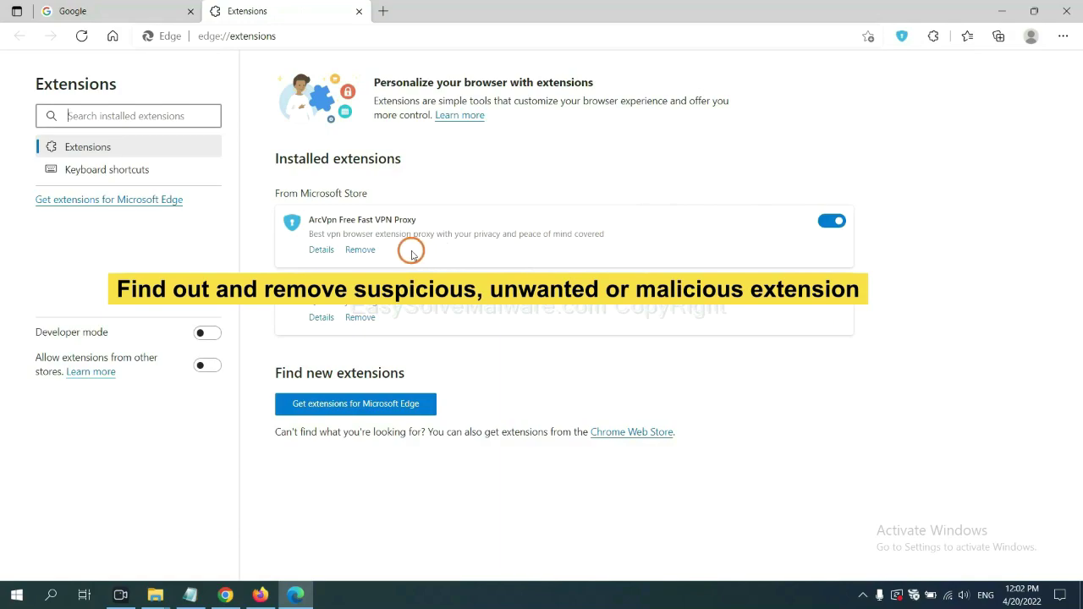
Remove the ArcVpn Free Fast VPN Proxy extension from Edge and return to the desktop
left_click(370, 251)
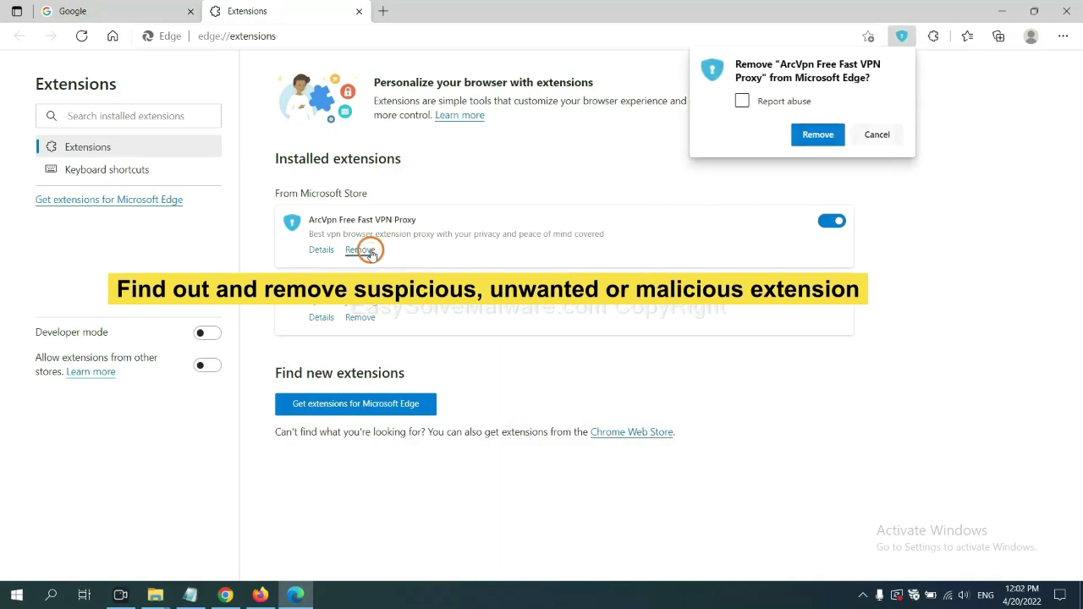
left_click(810, 139)
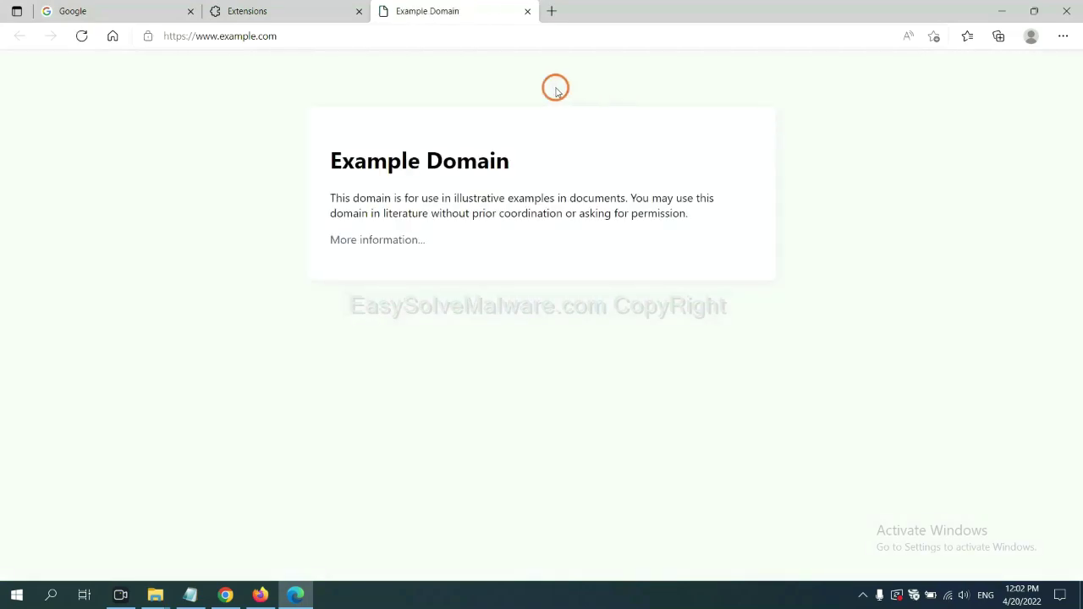
left_click(1076, 599)
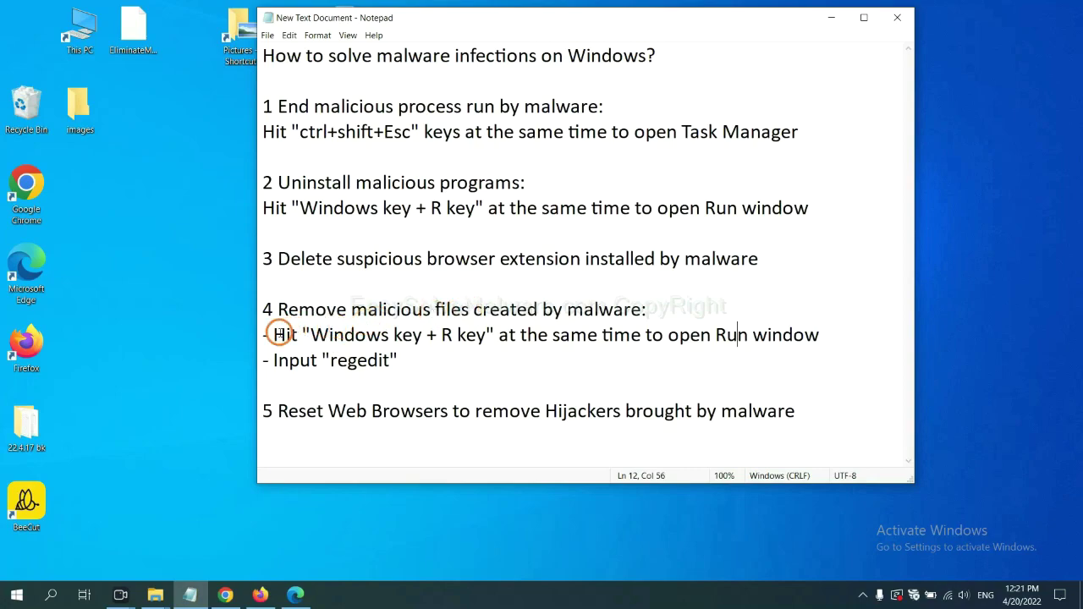
Open the Registry Editor from the Run window with the command "regedit"
left_click_drag(274, 334, 614, 349)
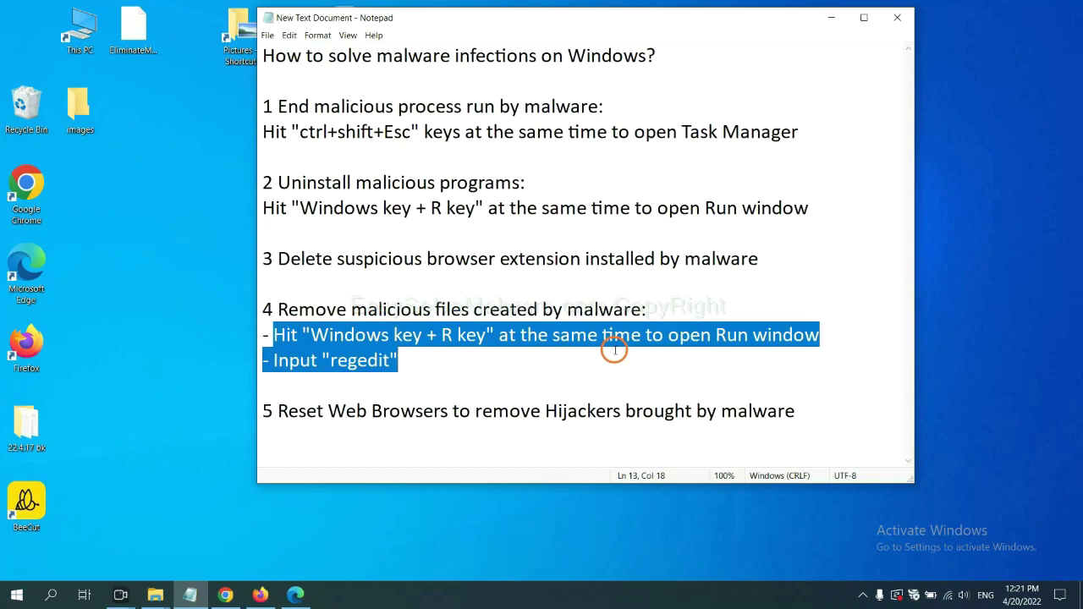
left_click(629, 341)
key("super+r")
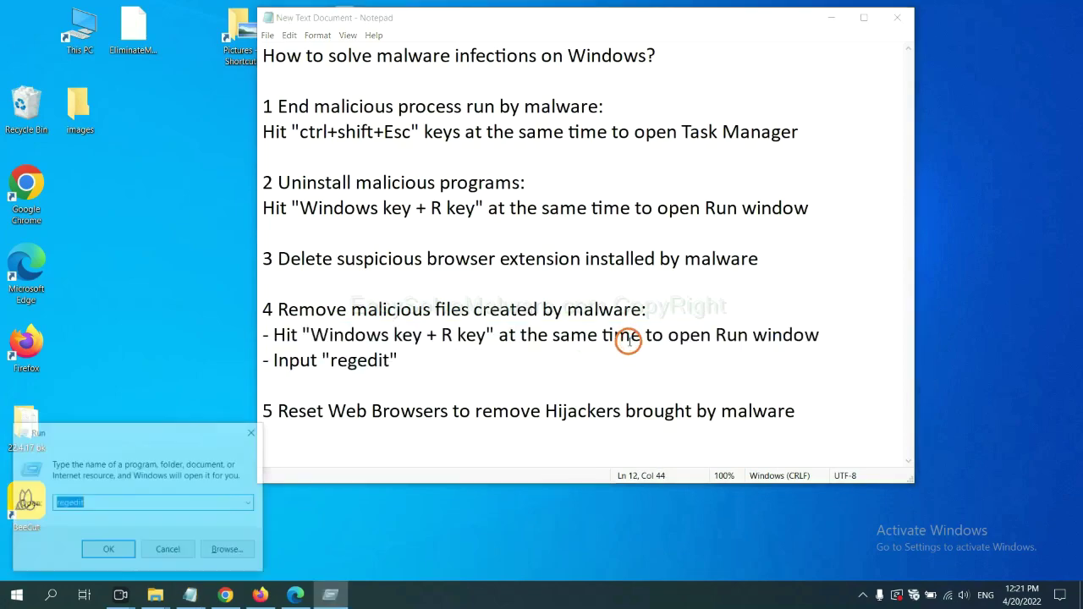
left_click_drag(252, 433, 834, 225)
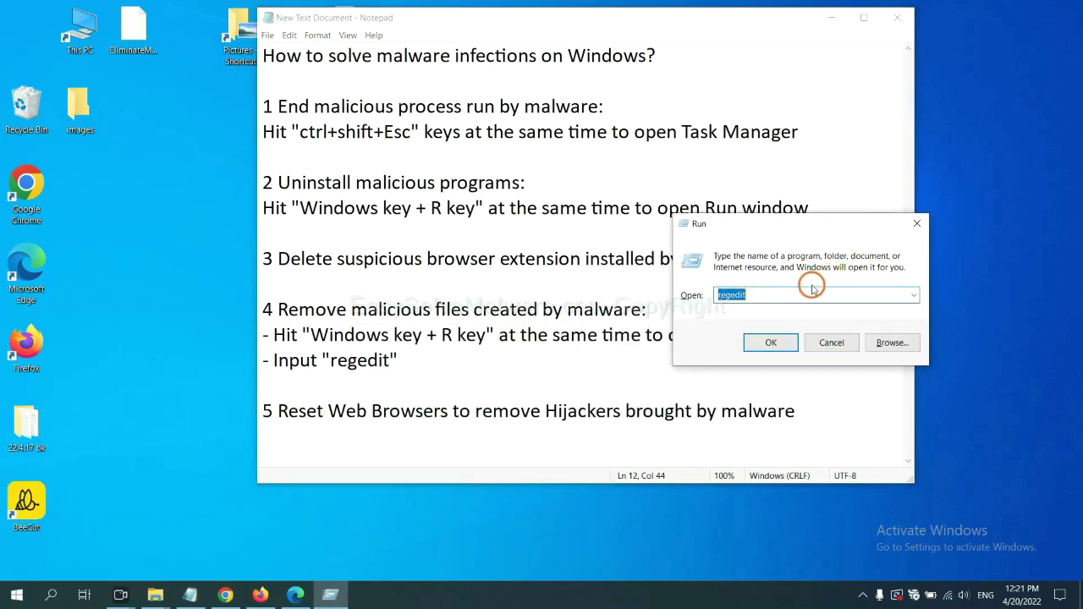
left_click(792, 294)
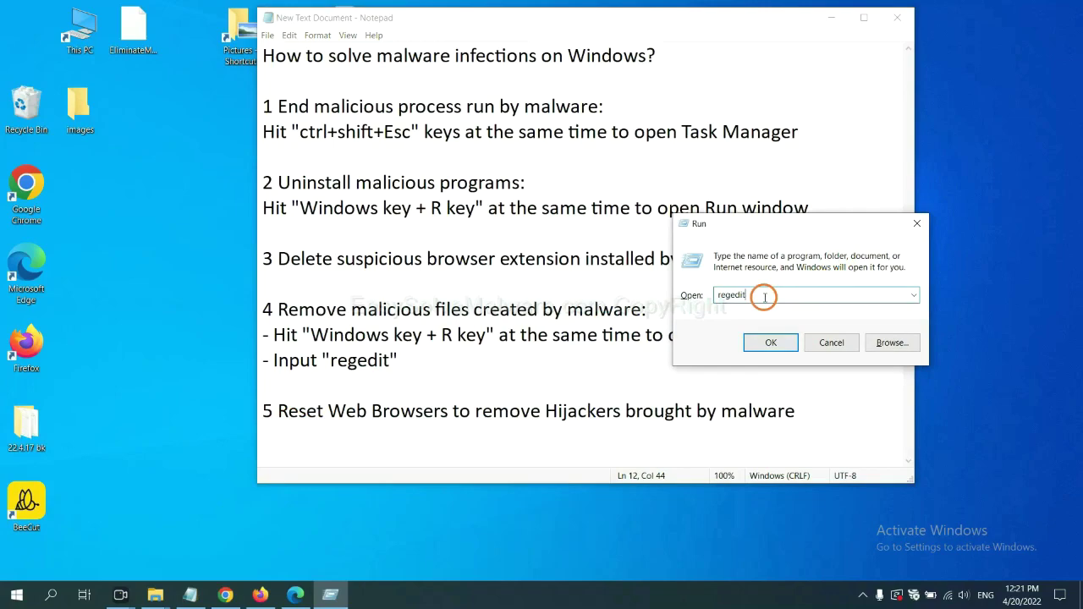
left_click(771, 342)
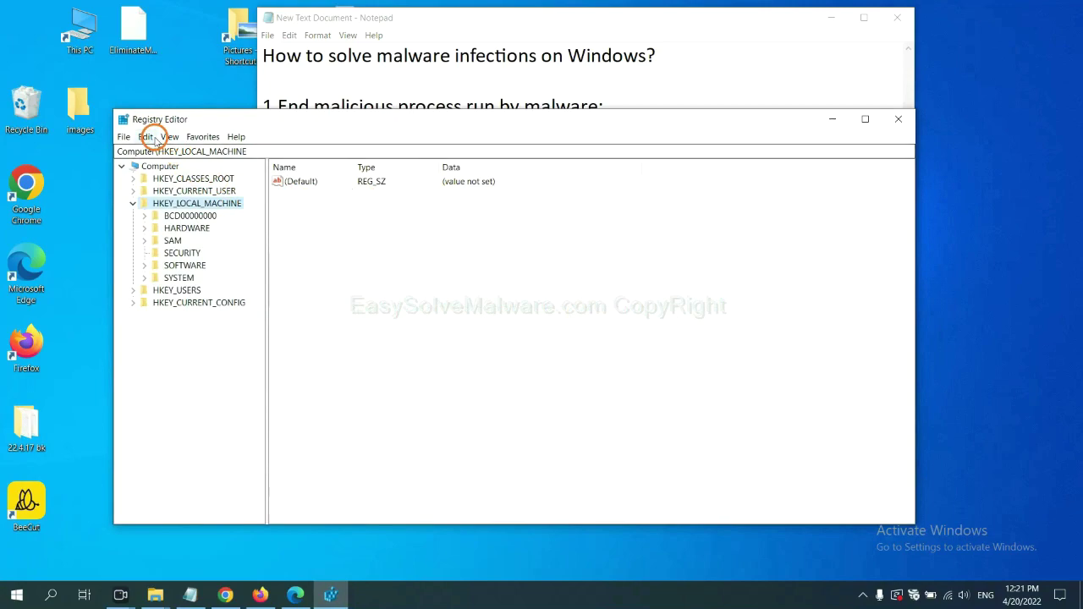
Search the registry for "beecut" in keys, values and data, and call up the available actions for the FEATURE_BROWSER_EMULATION key
left_click(147, 137)
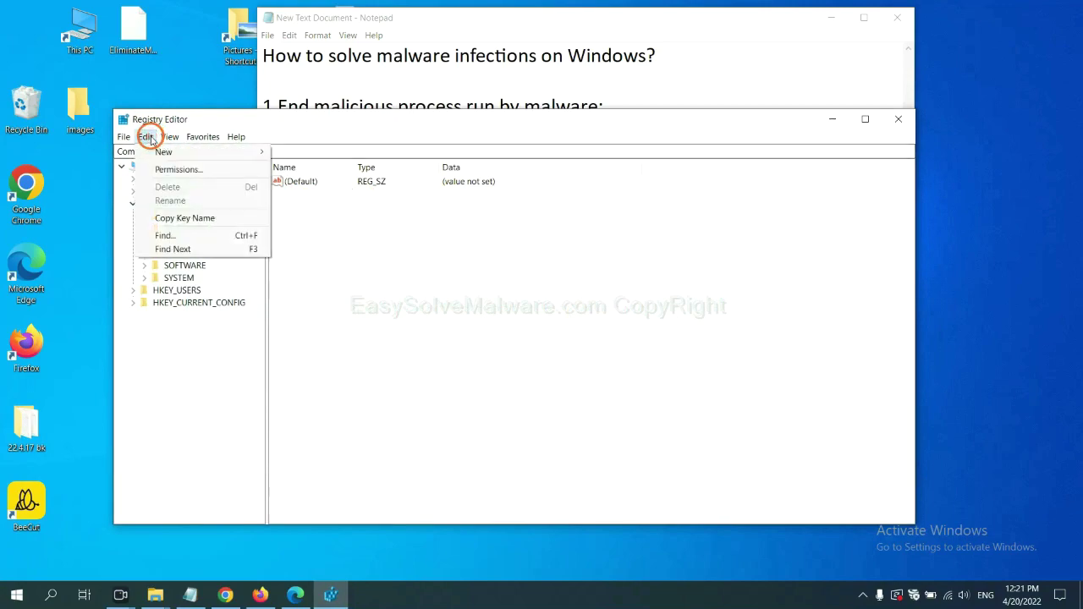
left_click(189, 236)
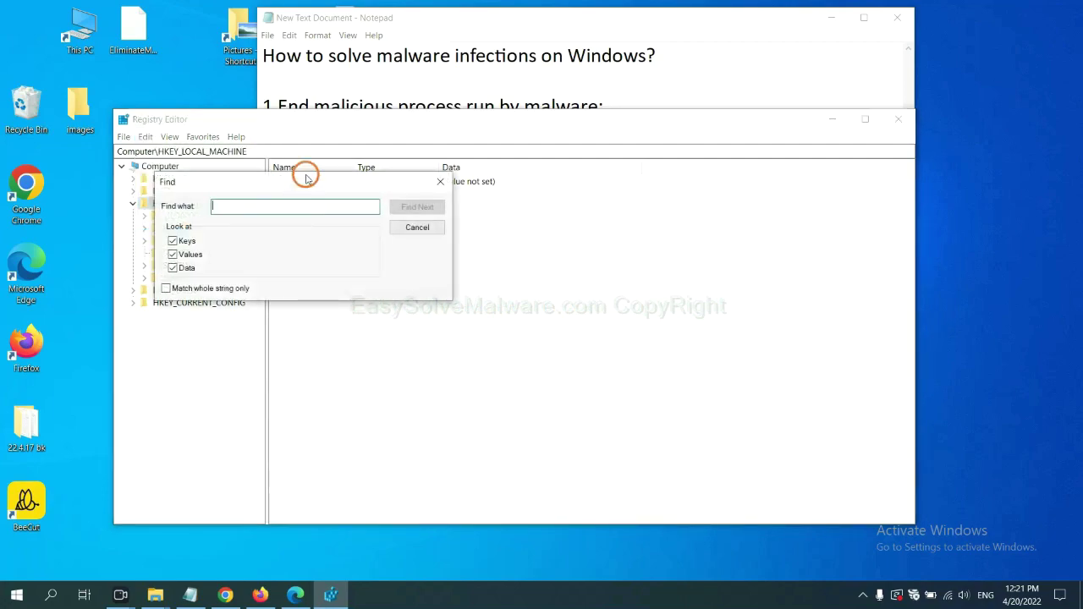
left_click_drag(308, 180, 414, 205)
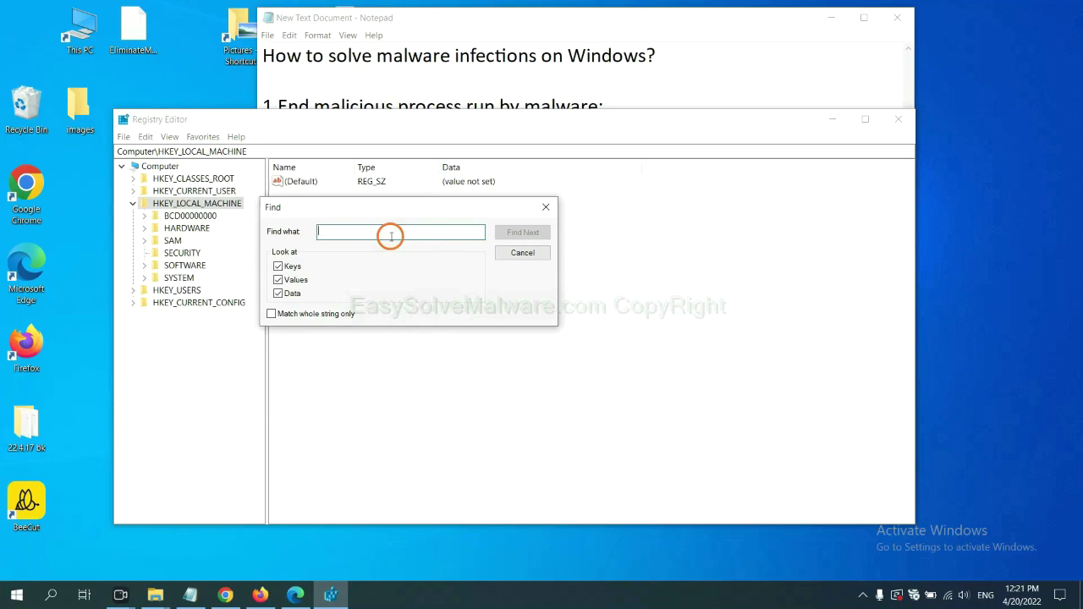
type("beecut")
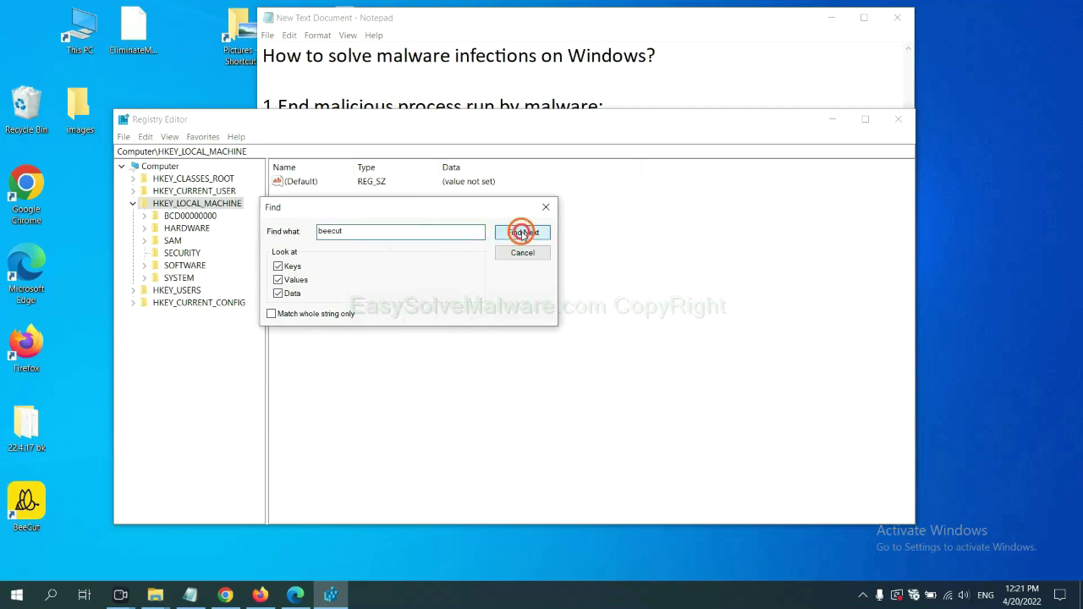
left_click(521, 231)
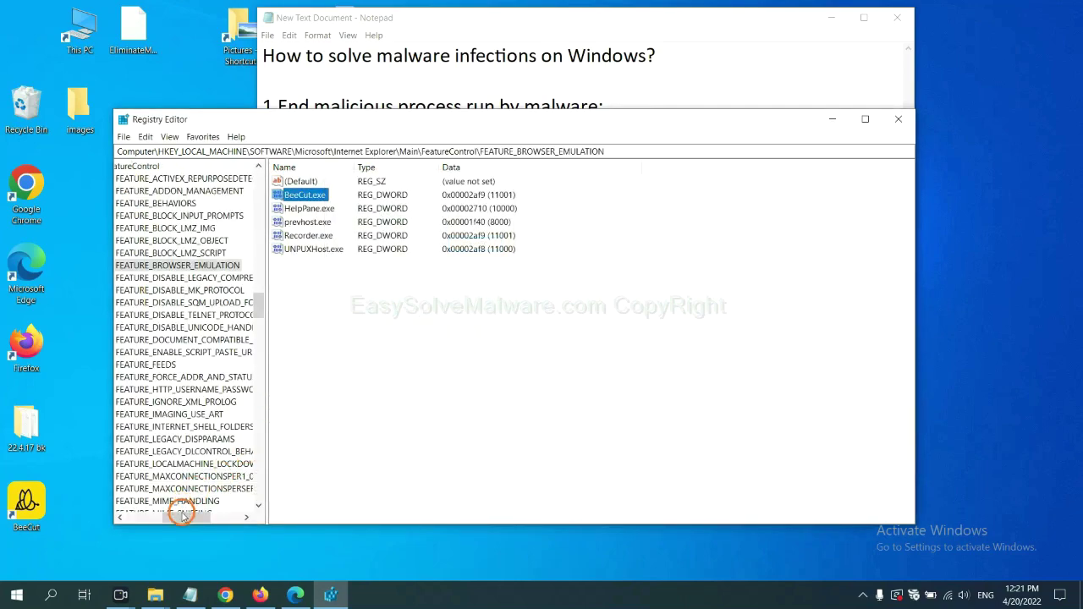
mouse_move(178, 517)
left_mouse_down()
mouse_move(162, 517)
mouse_move(171, 516)
left_mouse_up()
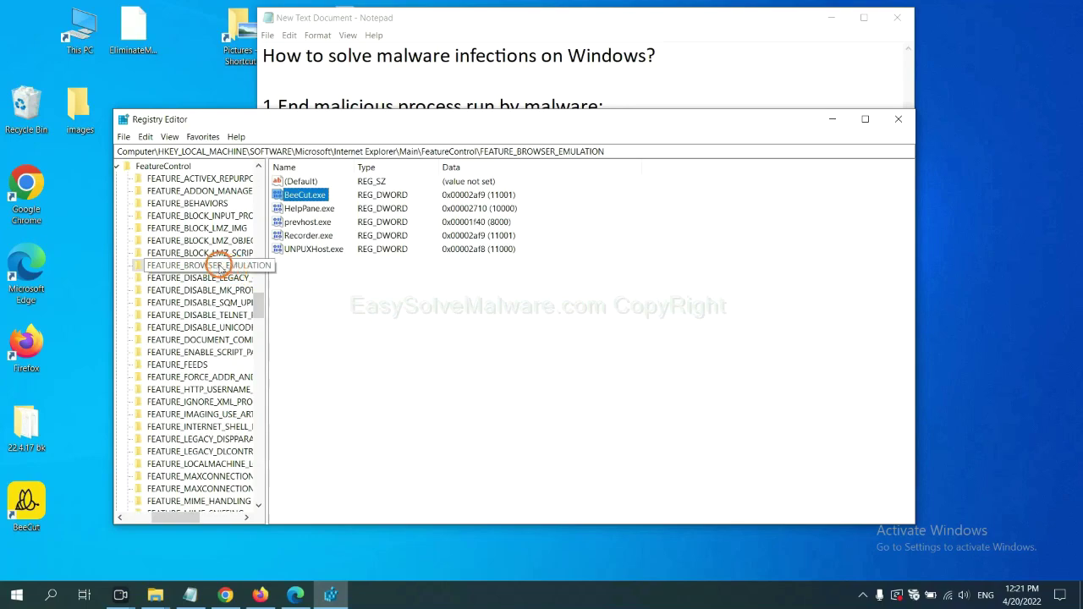
right_click(218, 265)
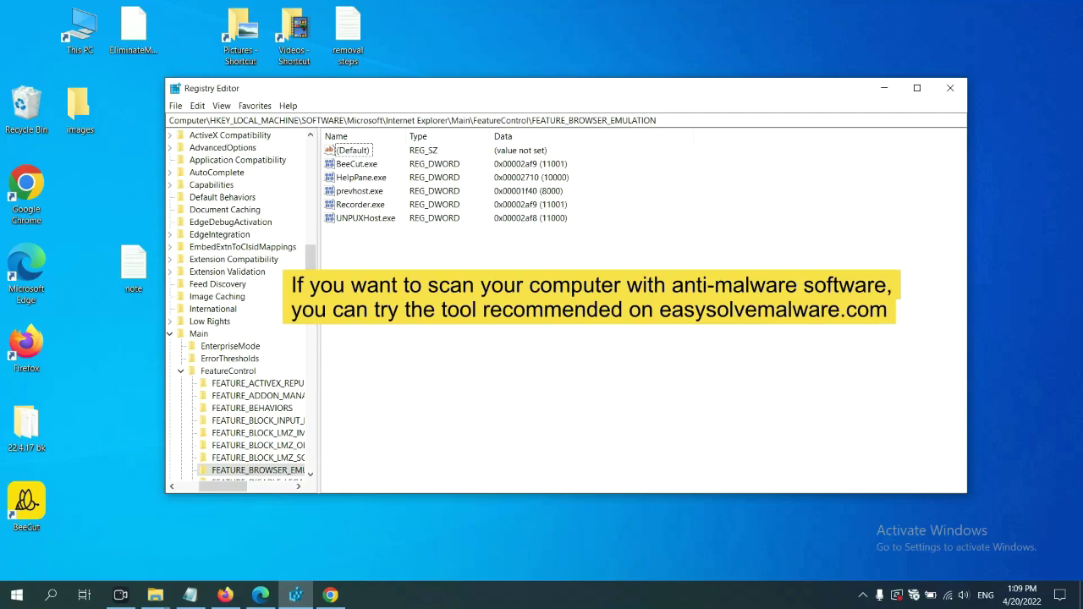
Switch to Chrome, maximize it and look over the malware removal steps and SpyHunter download on easysolvemalware.com
left_click(332, 595)
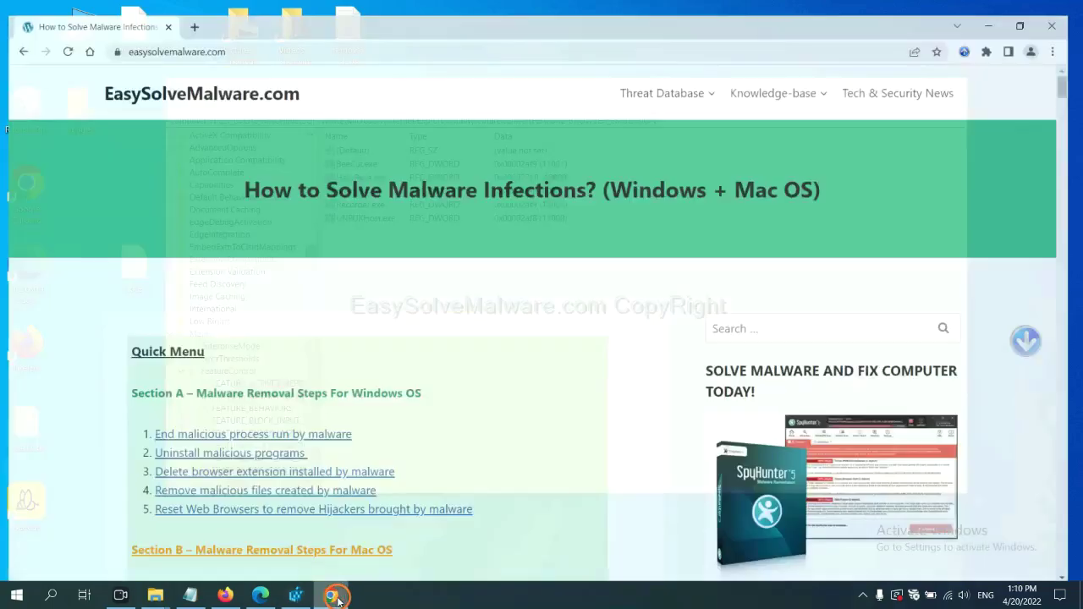
key("super+Up")
scroll(786, 363, "down", 1)
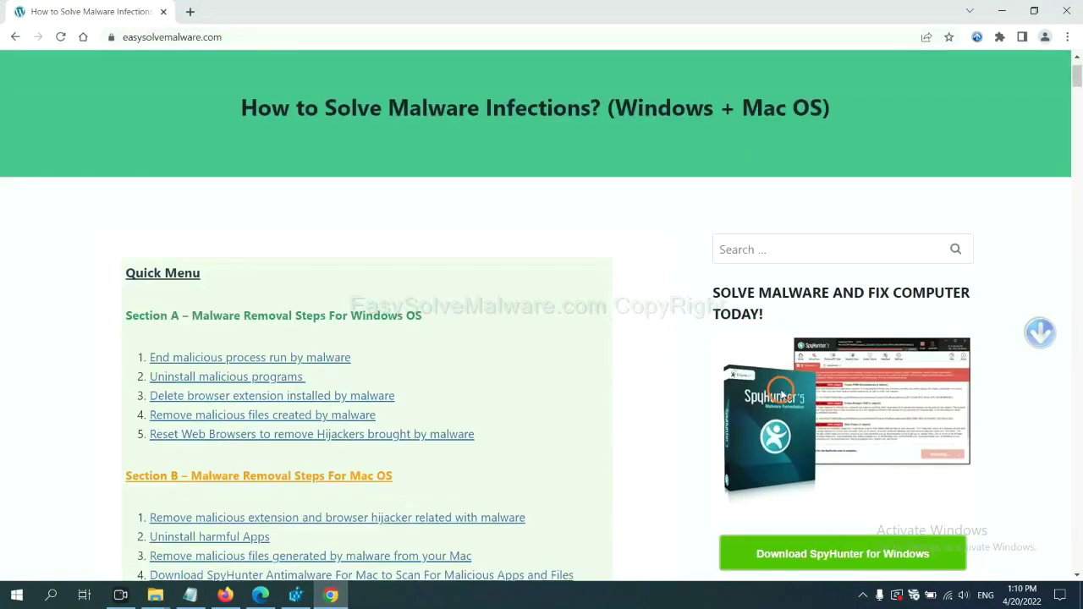
scroll(780, 394, "up", 1)
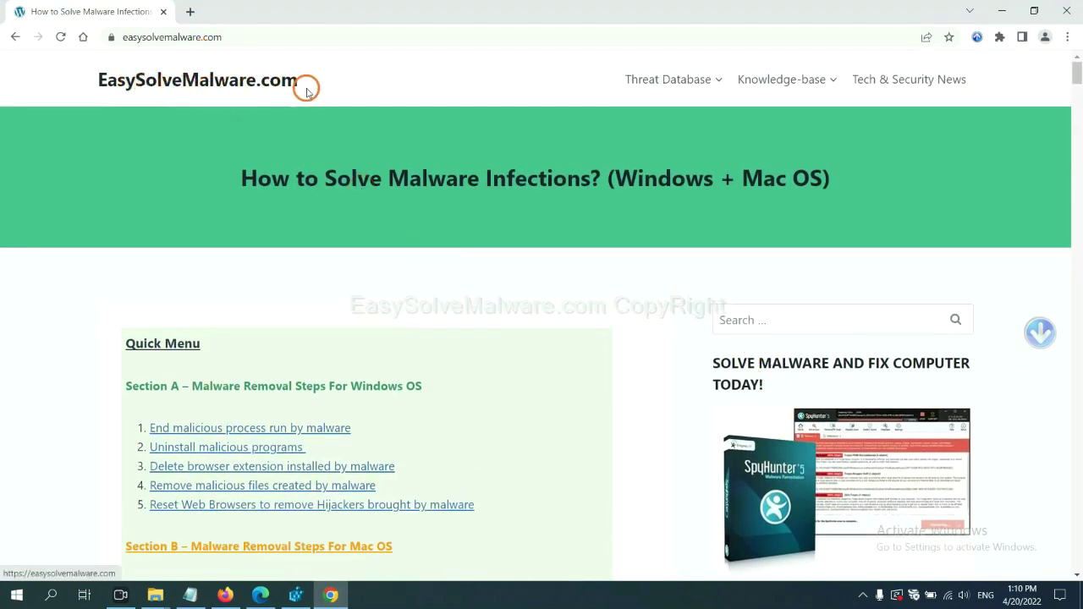
scroll(877, 333, "down", 3)
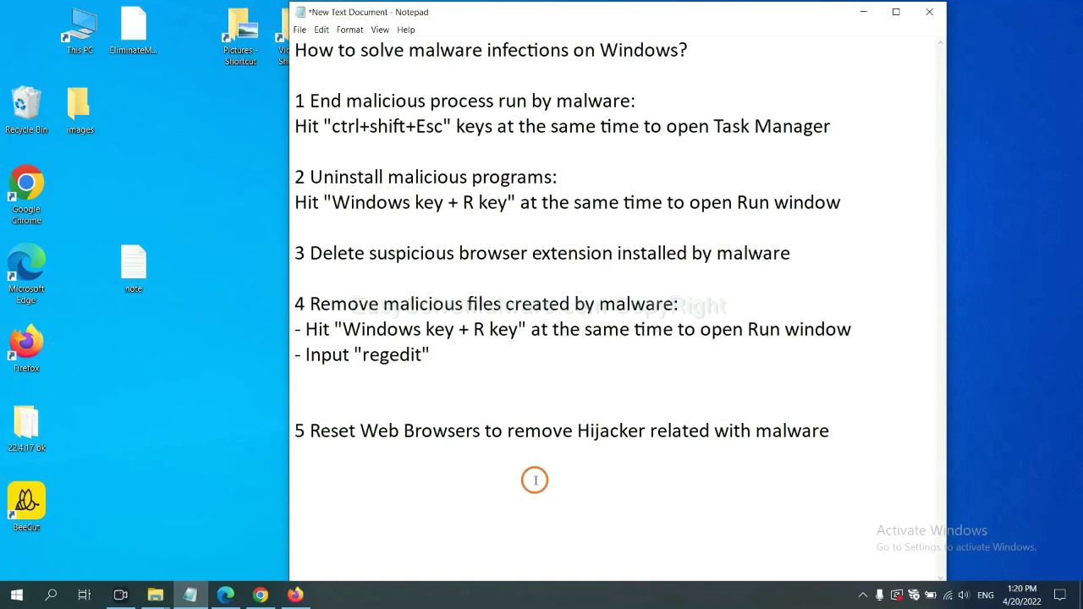
Search Chrome's settings for "reset" and open the confirmation for restoring settings to their original defaults
left_click(252, 601)
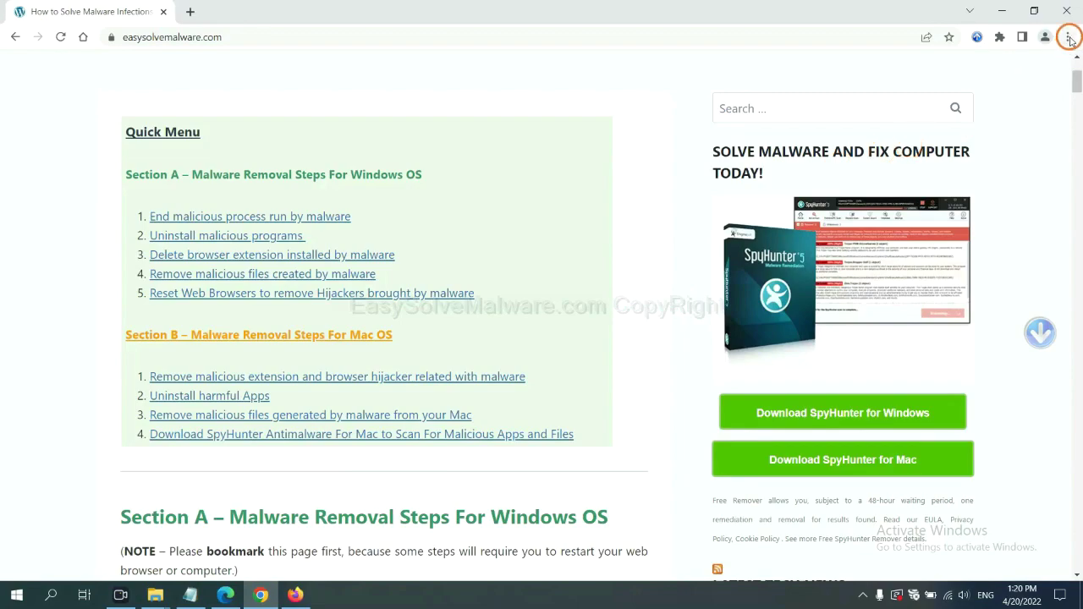
left_click(1069, 38)
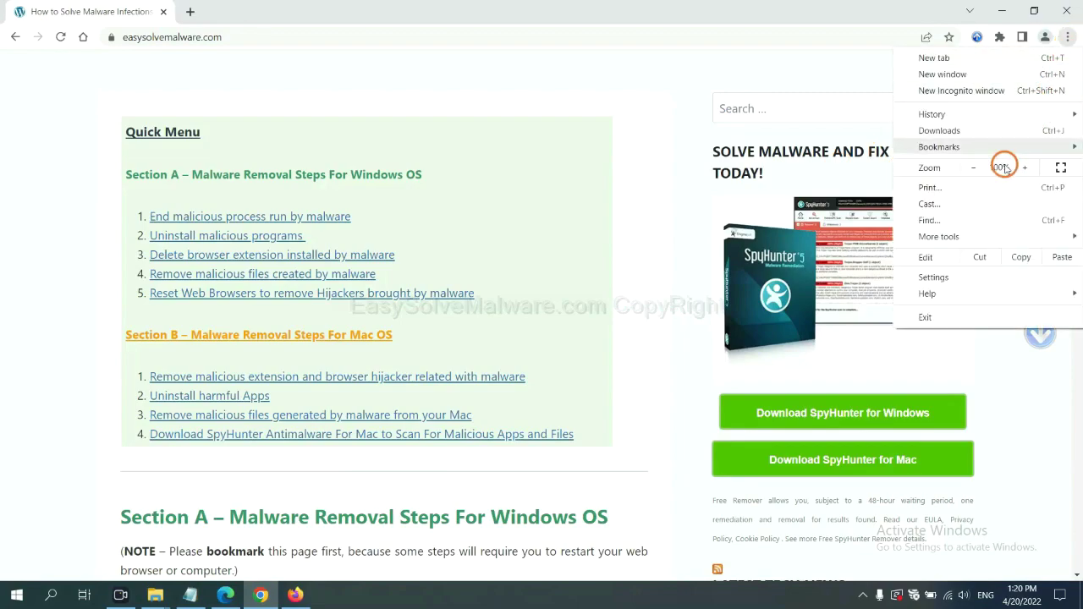
left_click(945, 274)
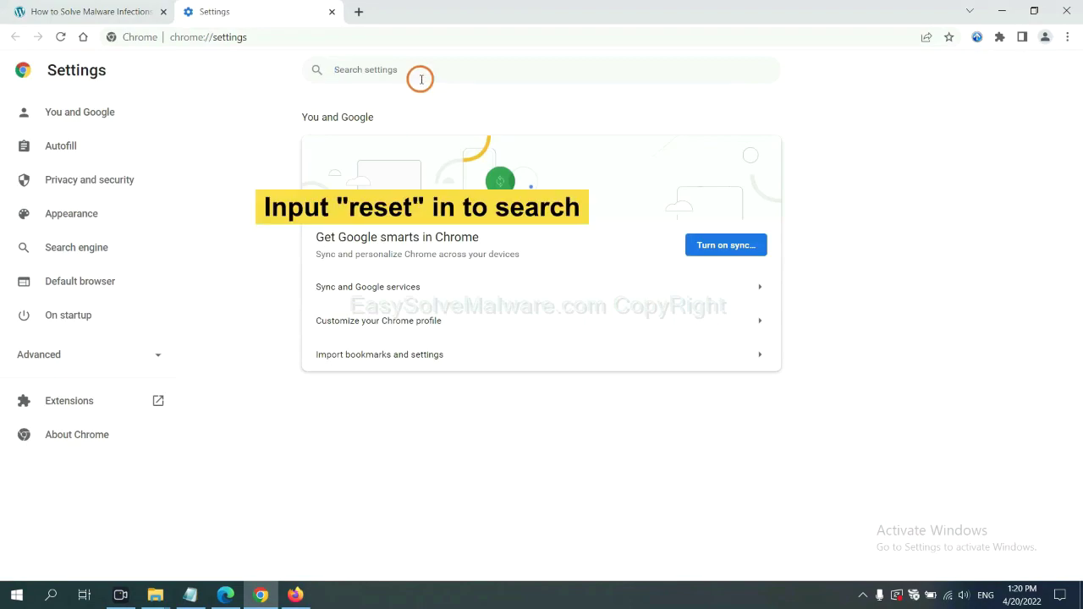
left_click(420, 78)
type("reset")
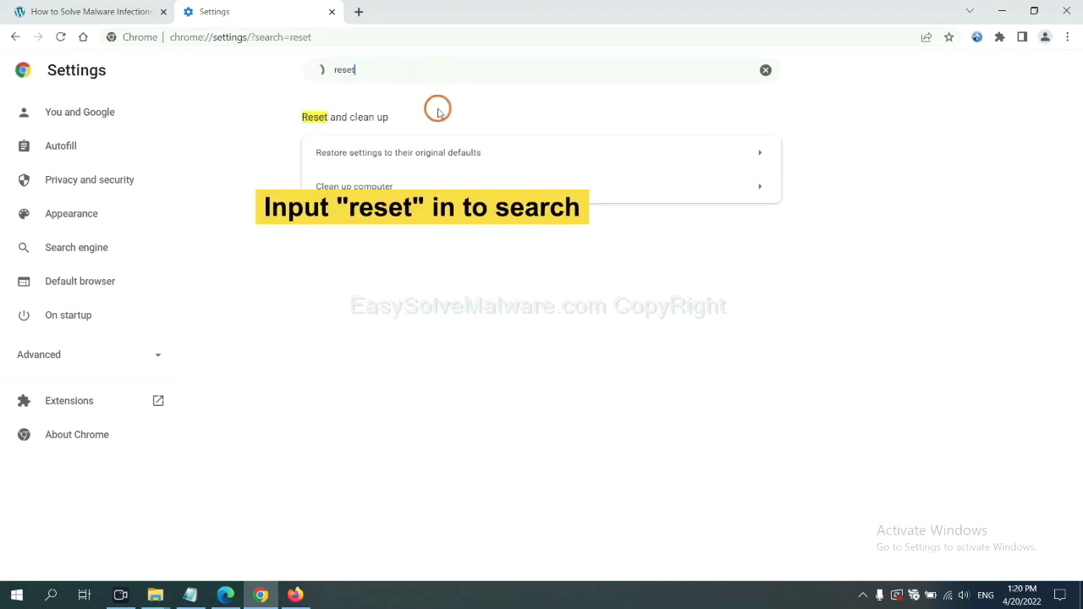
left_click(464, 152)
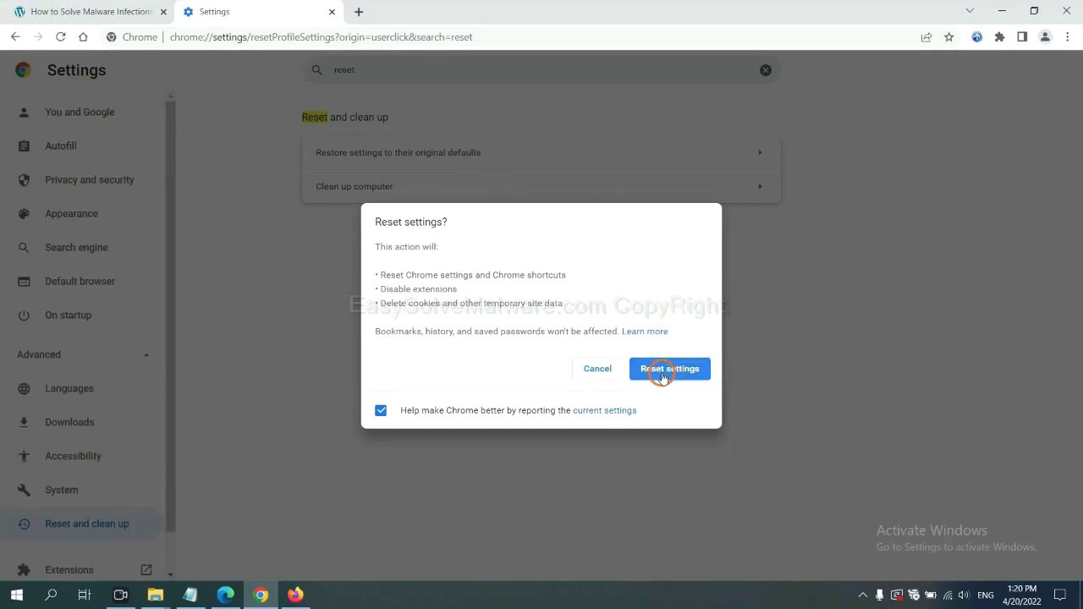
Switch to Firefox, open its Troubleshooting Information page and bring up the Refresh Firefox confirmation
left_click(298, 593)
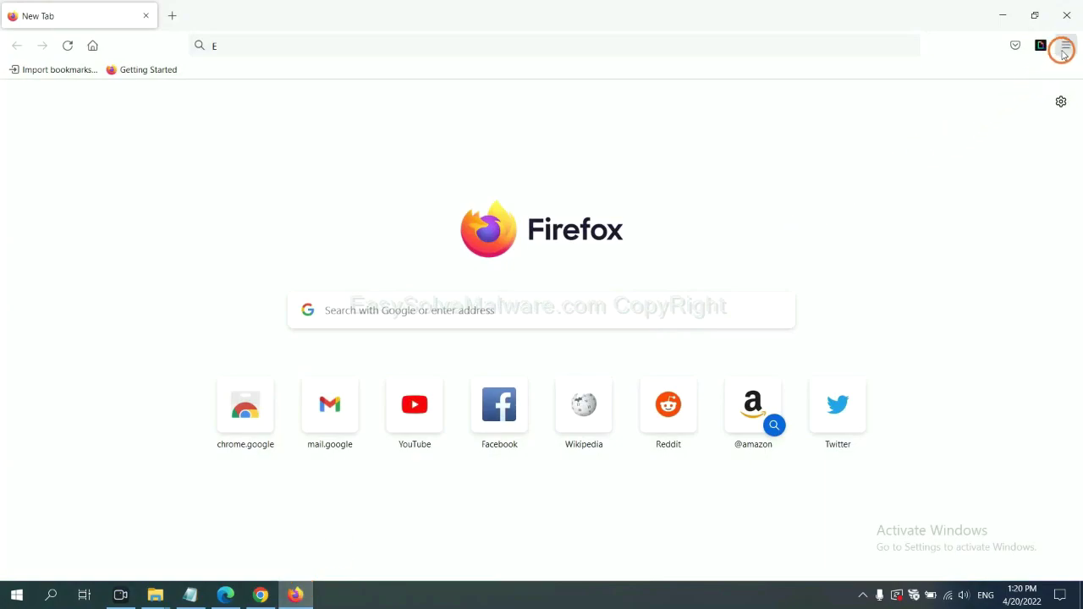
left_click(1065, 50)
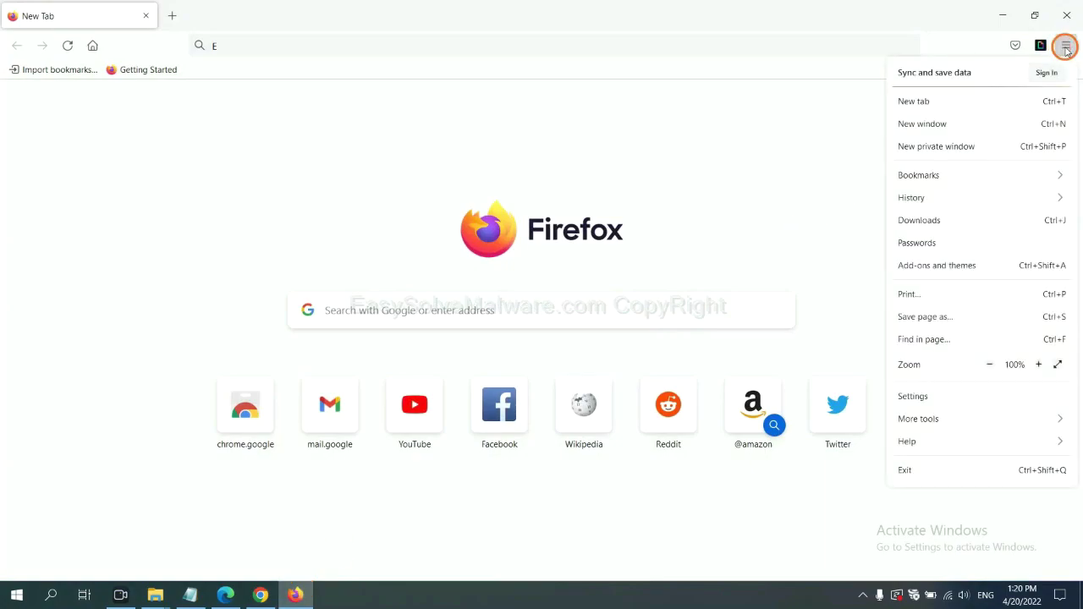
left_click(931, 440)
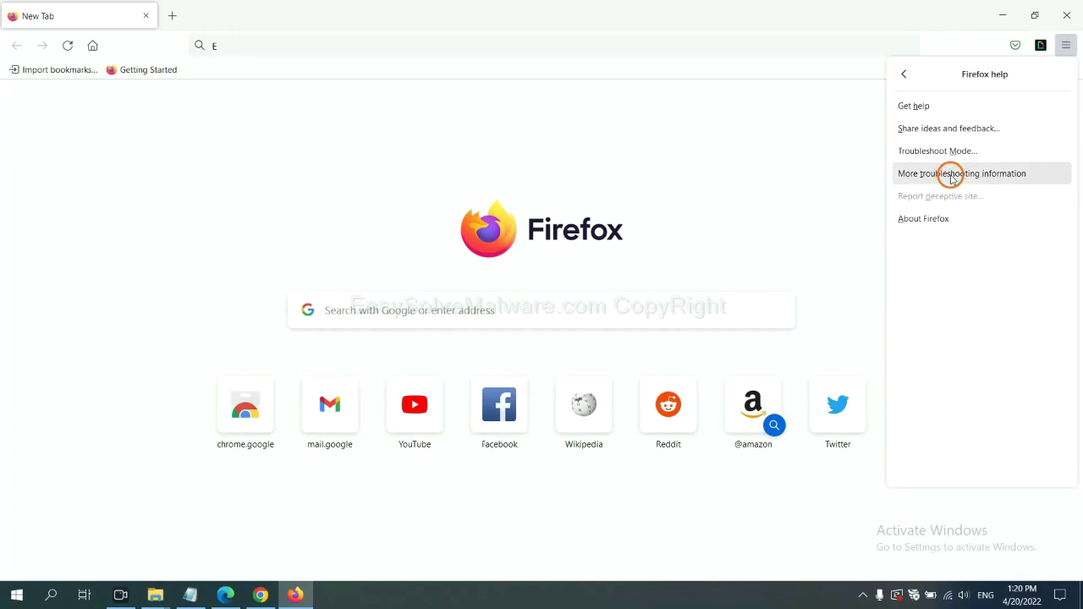
left_click(950, 176)
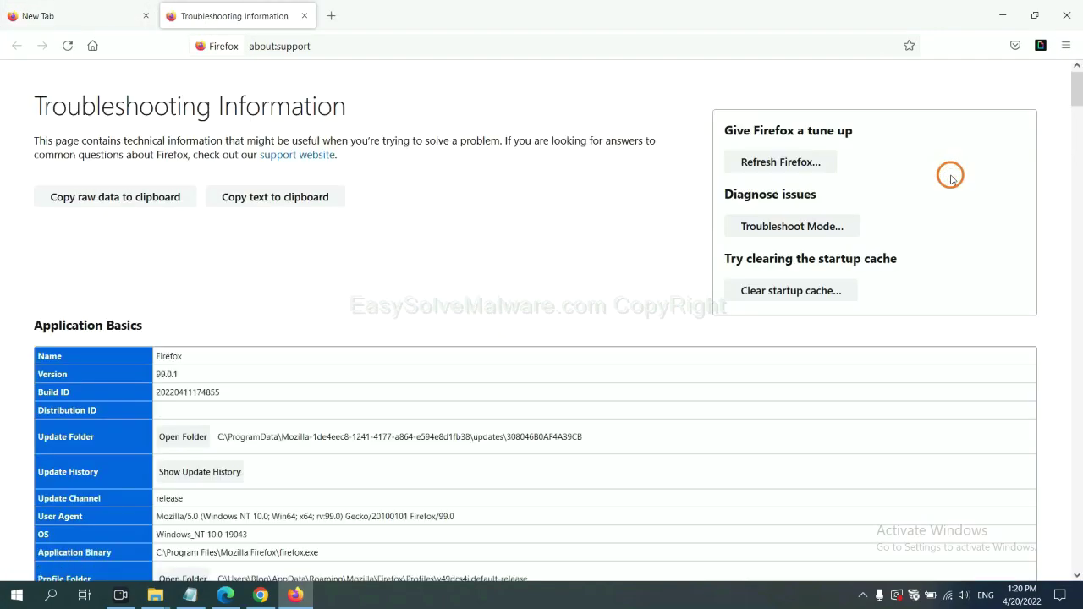
left_click(760, 164)
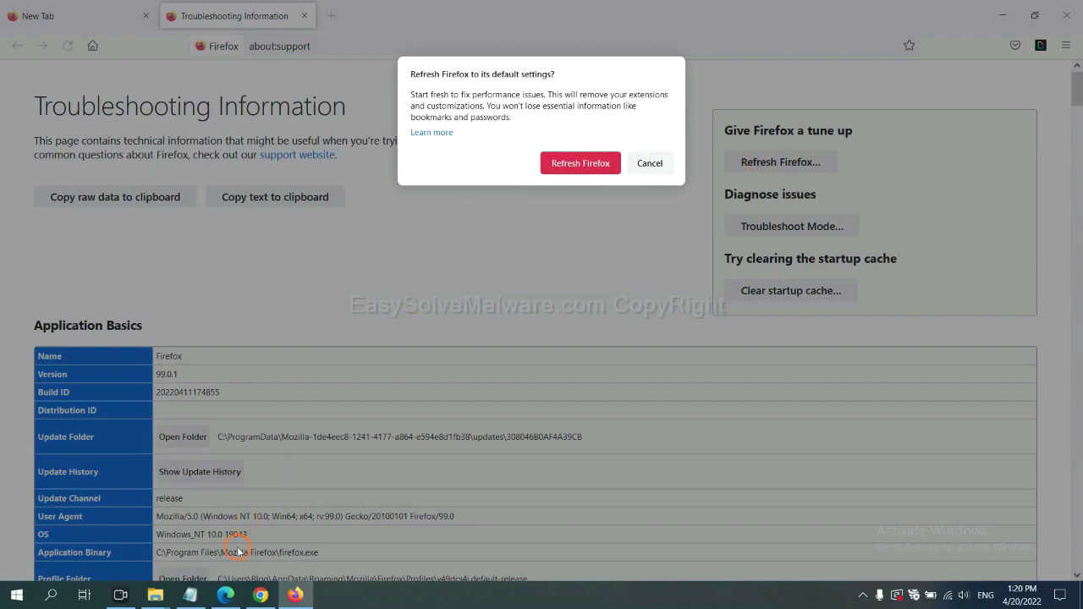
Switch to Edge, search its settings for "reset" and open the confirmation for restoring settings to their default values
left_click(225, 595)
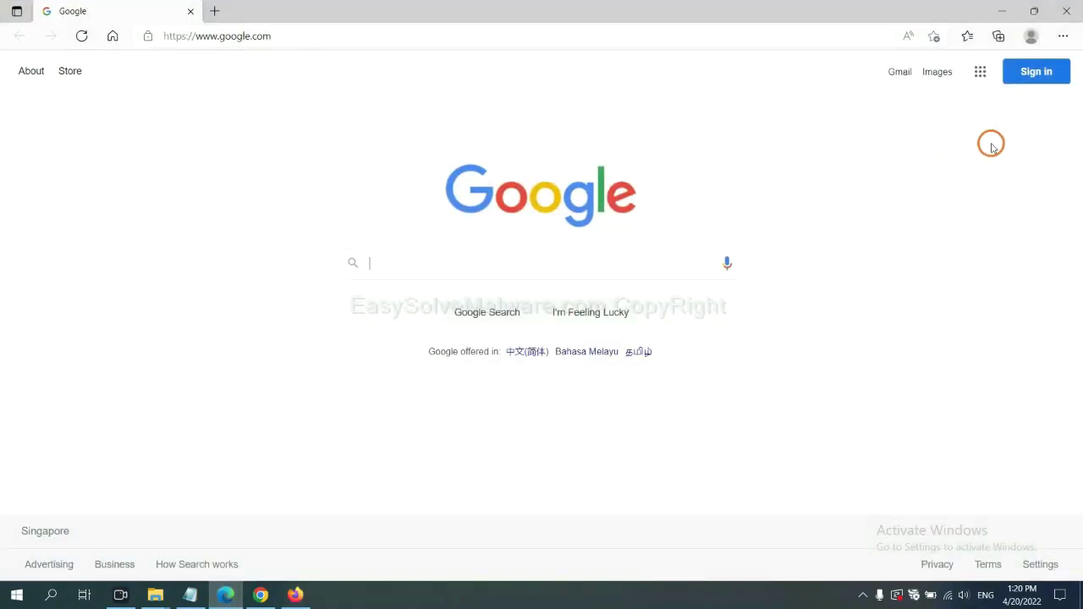
left_click(1063, 37)
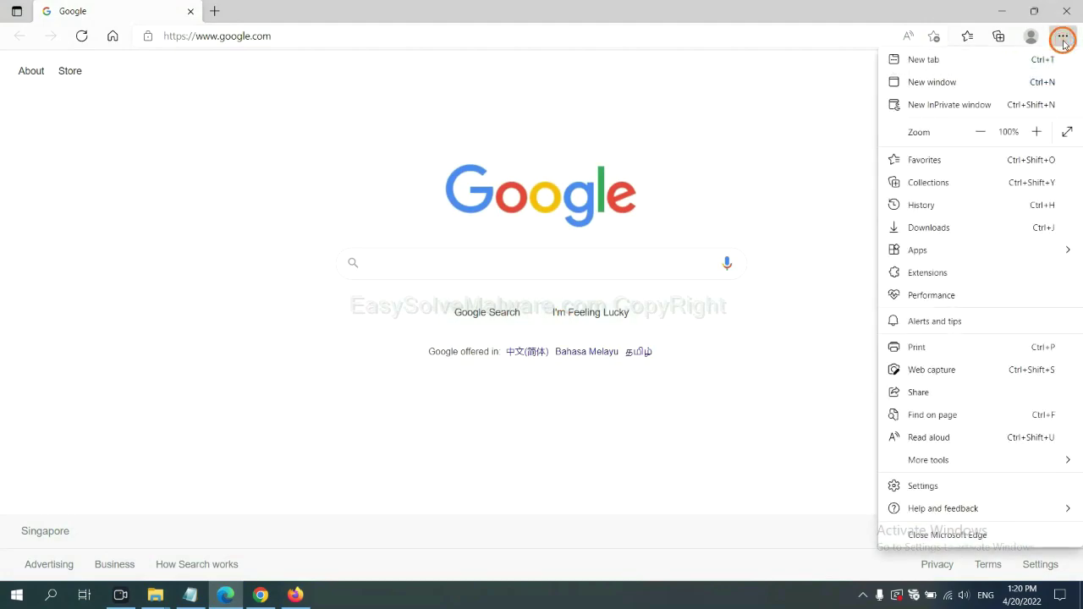
left_click(926, 486)
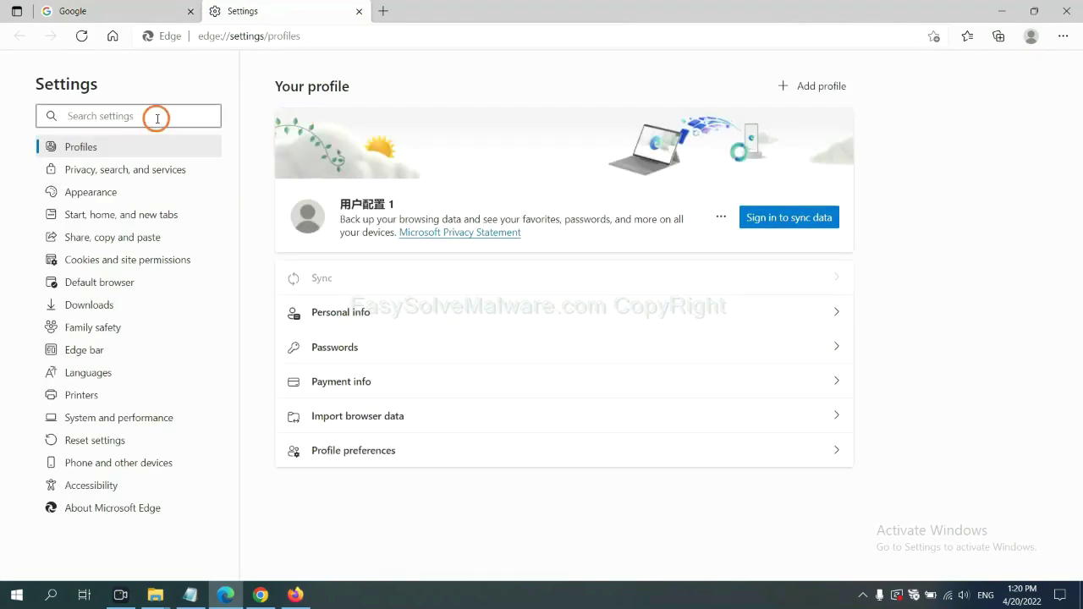
type("re")
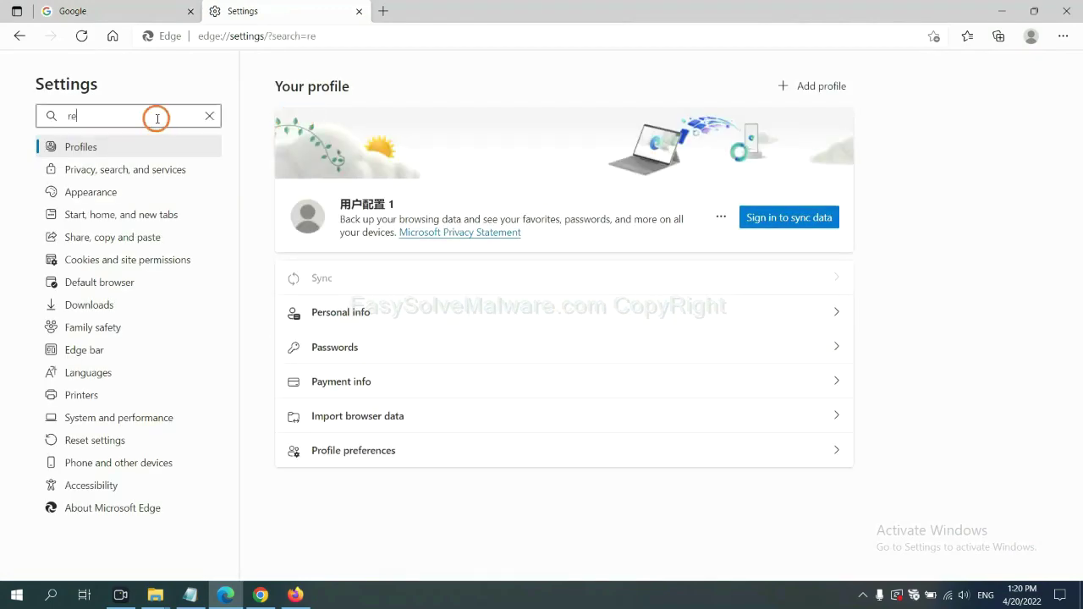
type("set")
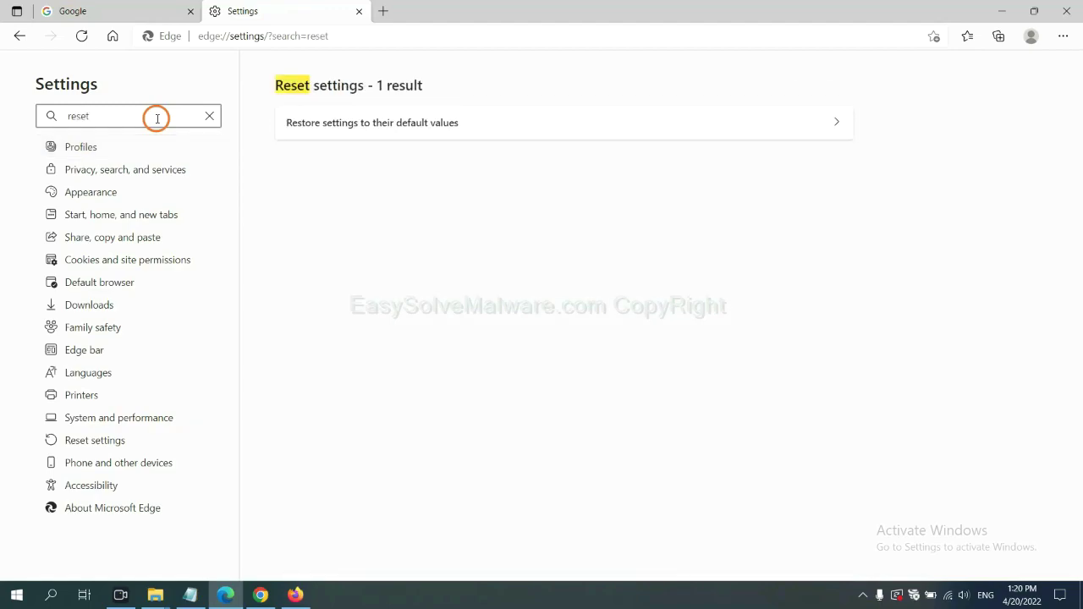
left_click(379, 122)
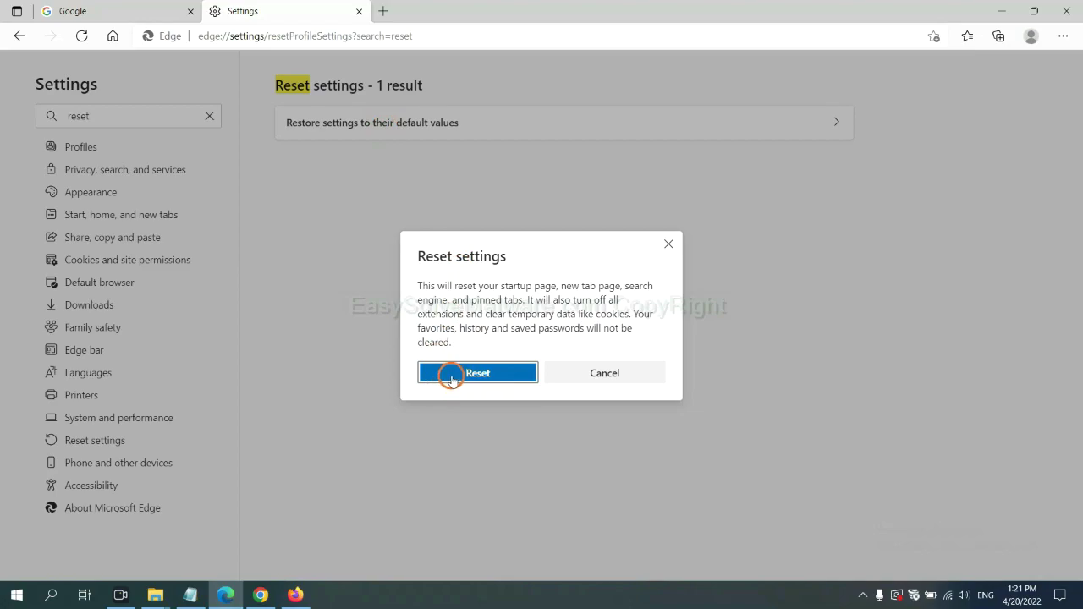